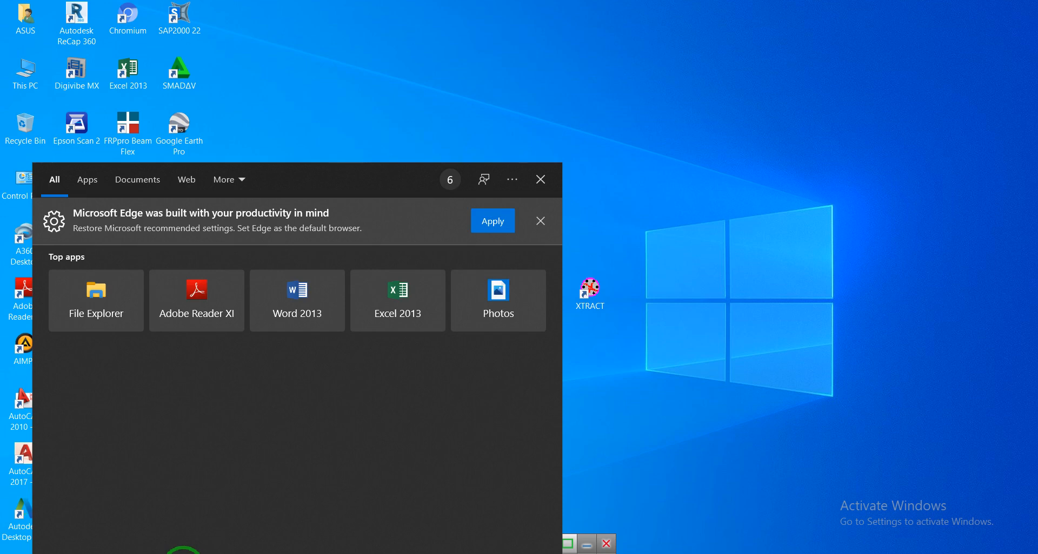
# Launch Response-2000 and start the Quick Define wizard for a new beam
pyautogui.write('respo')
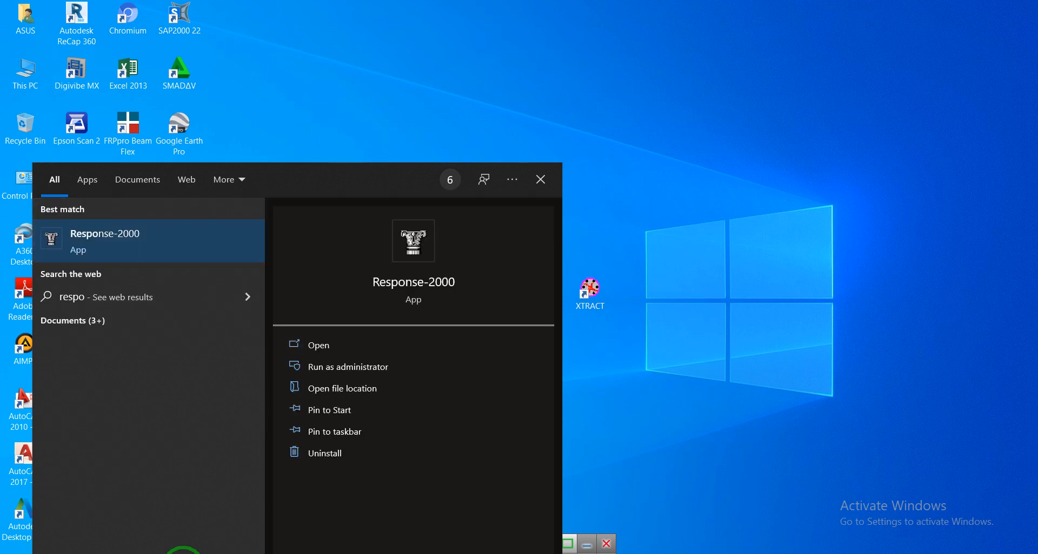
pyautogui.press('Return')
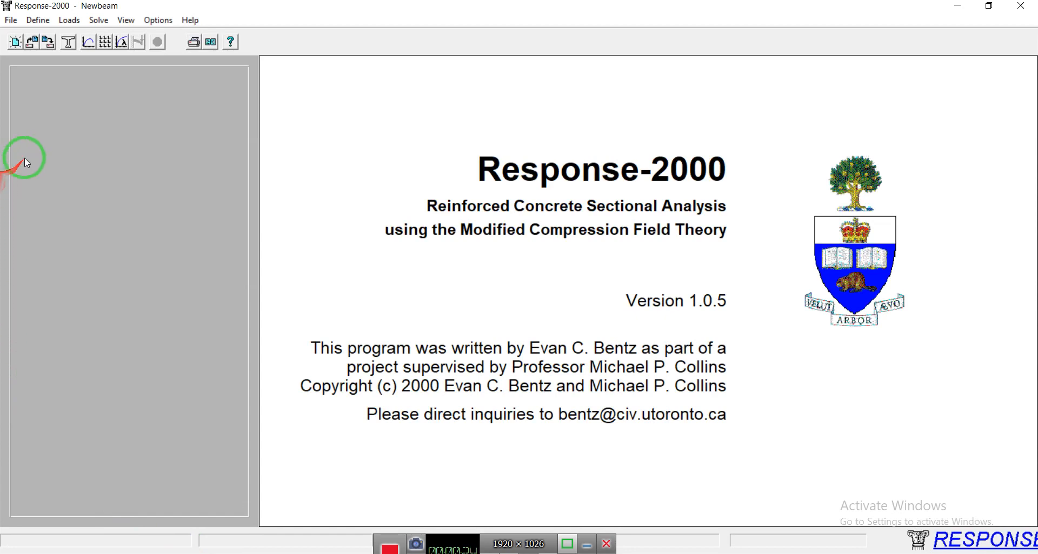
pyautogui.click(38, 21)
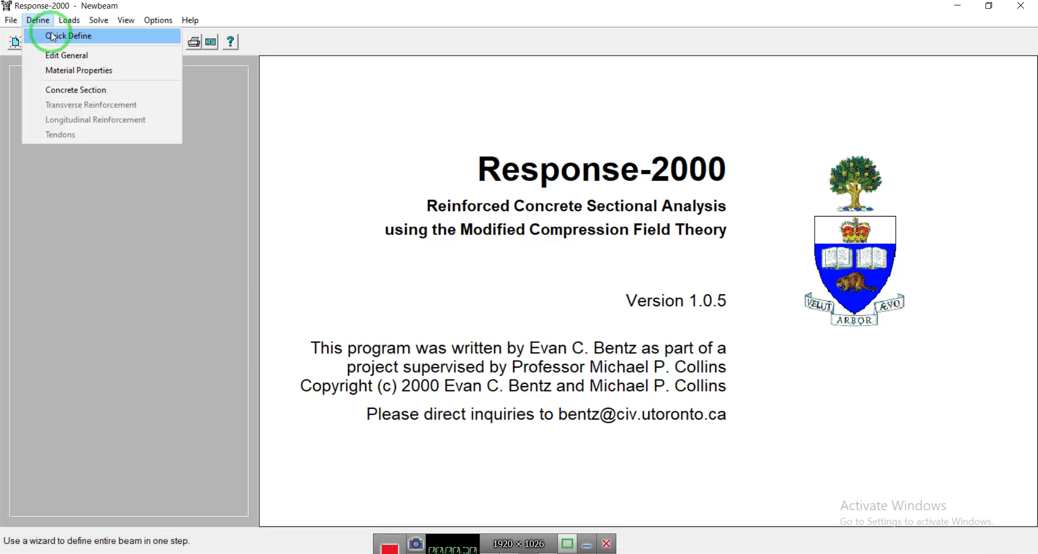
pyautogui.click(52, 36)
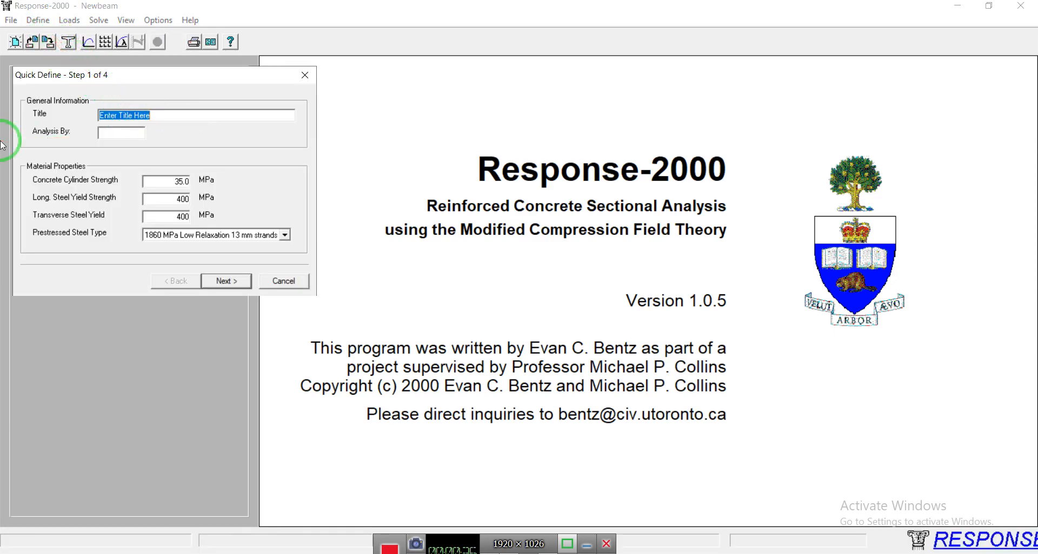
# Title the beam Balok, fill in the analyst's initials, set transverse steel yield to 240 MPa and define a 250 by 600 mm rectangular section
pyautogui.write('Balok')
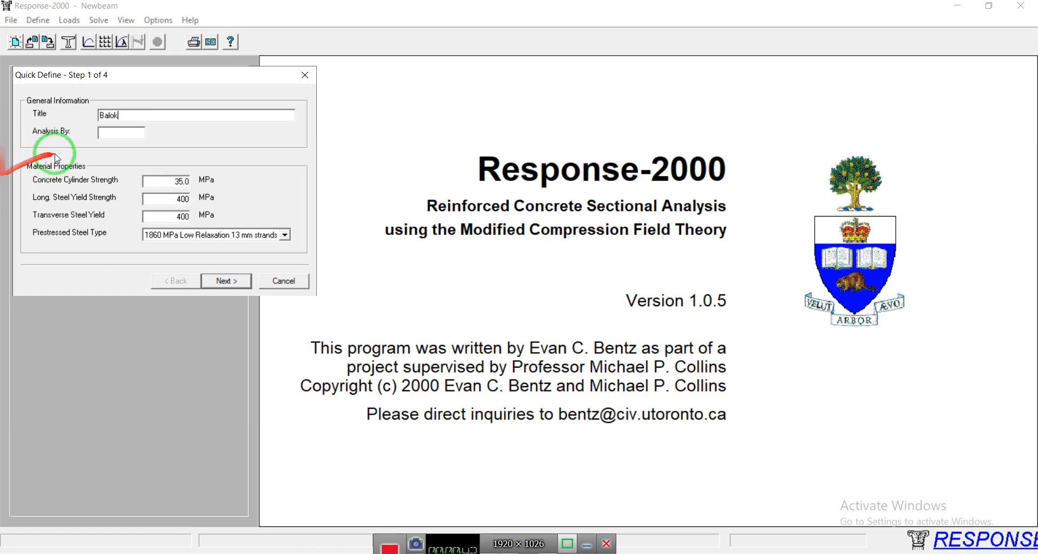
pyautogui.click(109, 133)
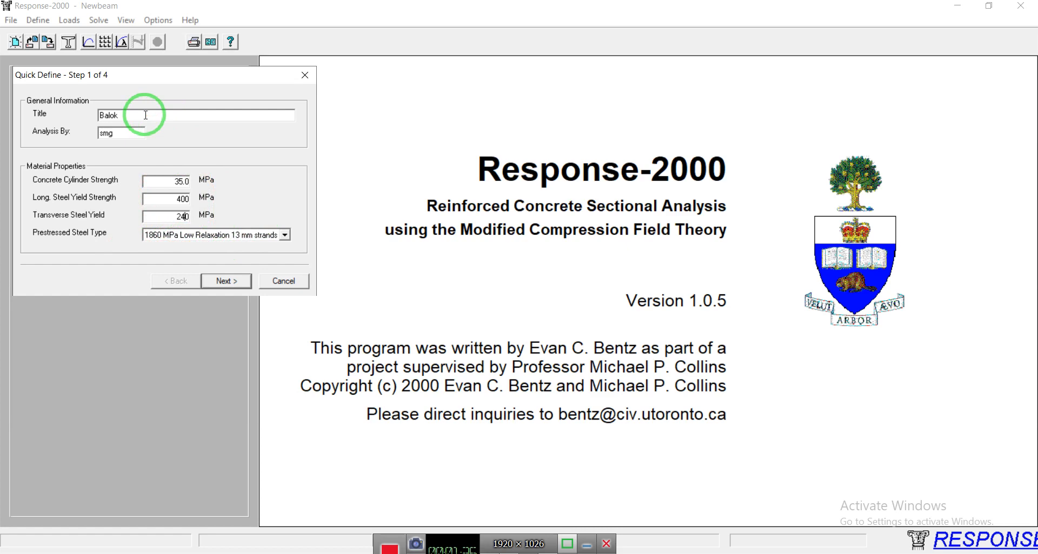
pyautogui.click(227, 282)
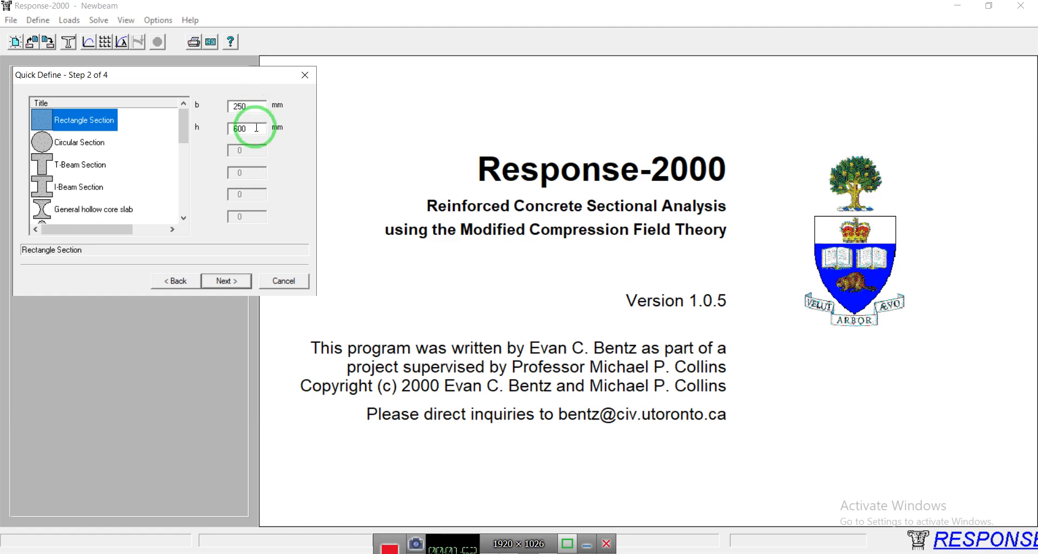
pyautogui.click(226, 281)
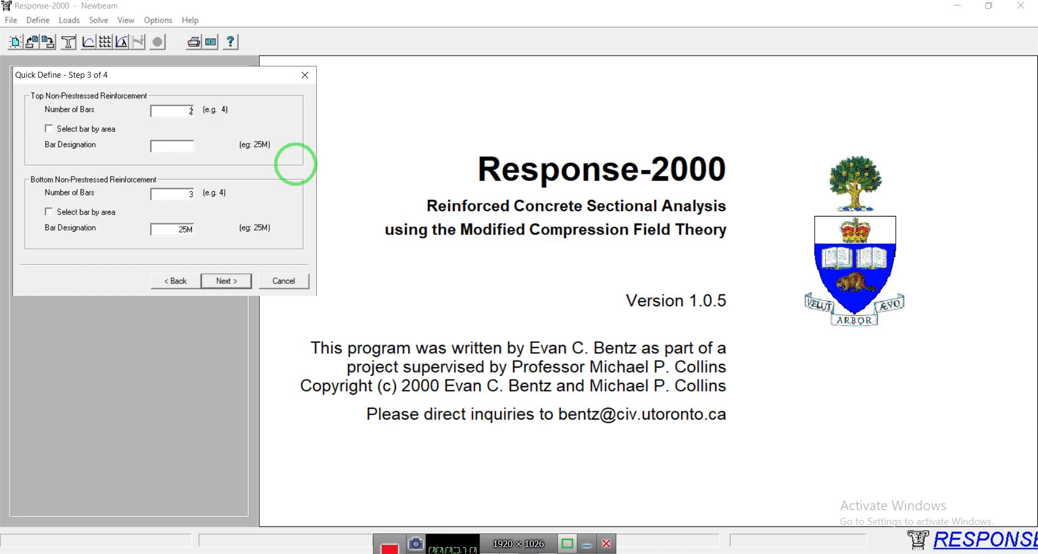
# Set the top non-prestressed reinforcement to 2 bars with the 16 MM designation from the reinforcement types list
pyautogui.click(185, 146)
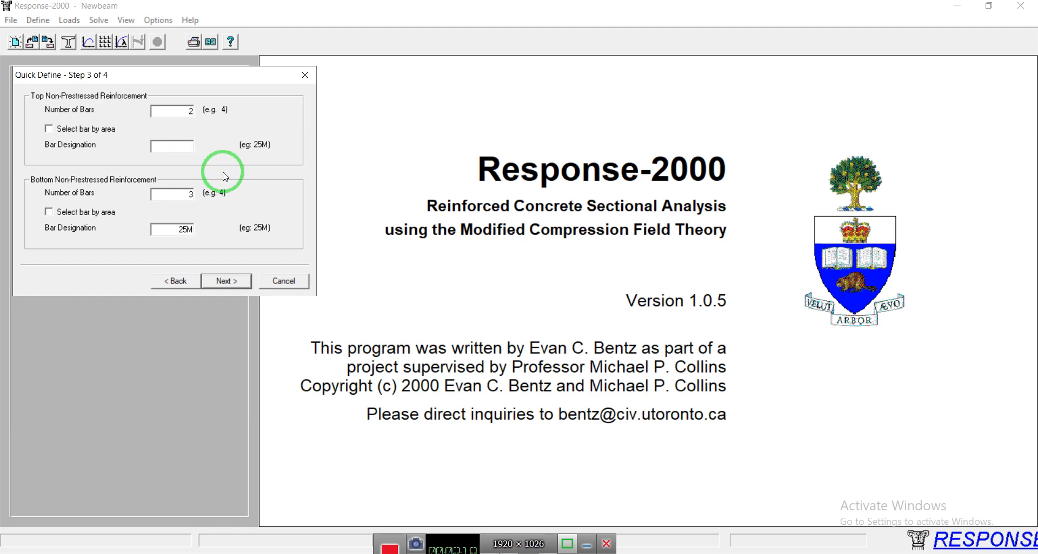
pyautogui.doubleClick(184, 146)
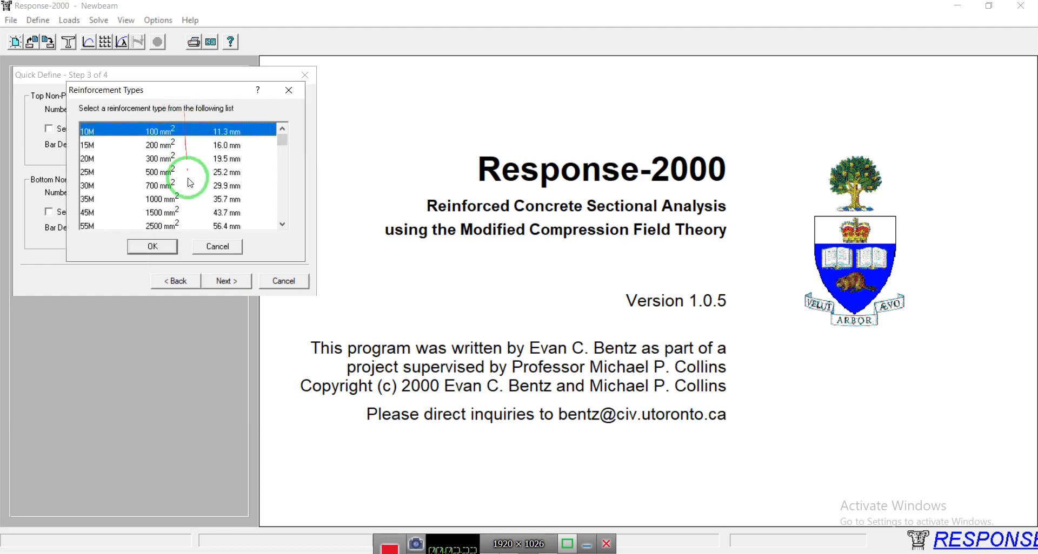
pyautogui.click(282, 201)
pyautogui.click(284, 201)
pyautogui.click(285, 201)
pyautogui.click(285, 201)
pyautogui.click(285, 202)
pyautogui.click(284, 205)
pyautogui.click(284, 208)
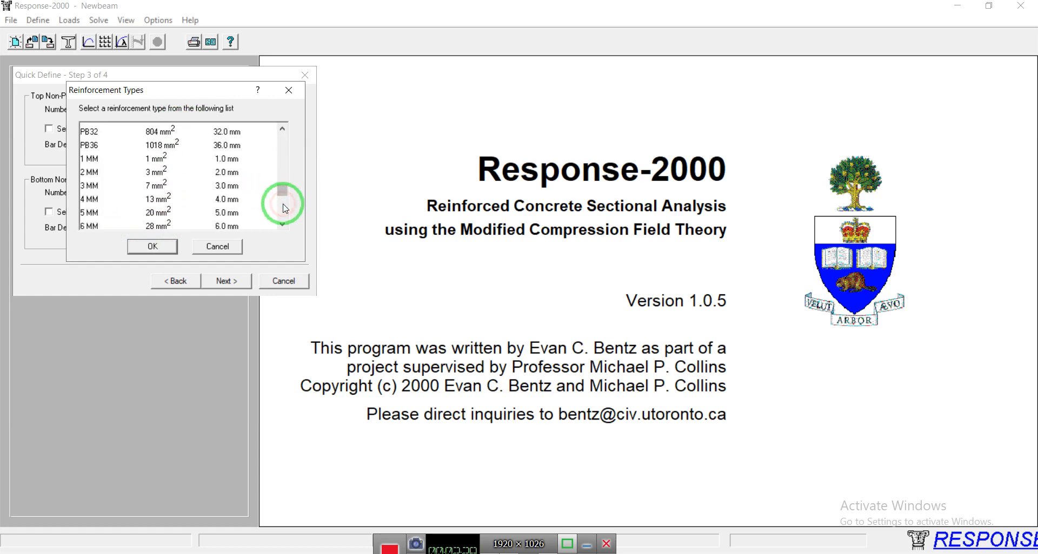
pyautogui.click(285, 211)
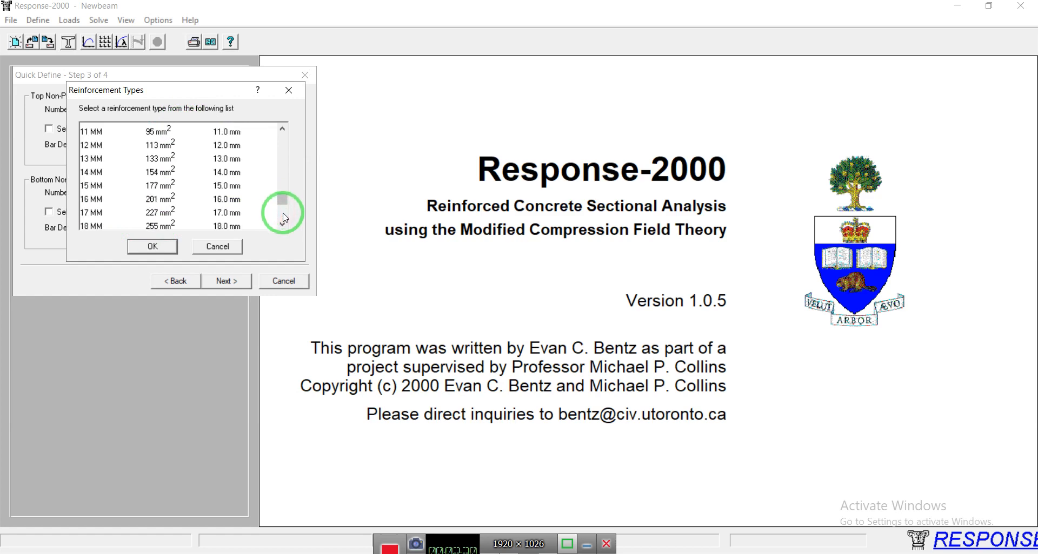
pyautogui.click(284, 218)
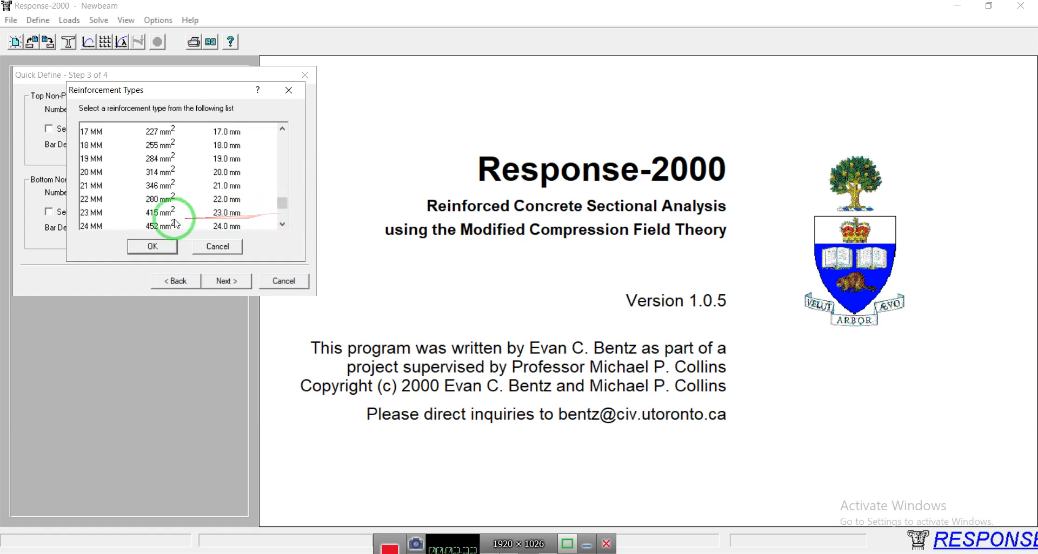
pyautogui.scroll(3, 81, 187)
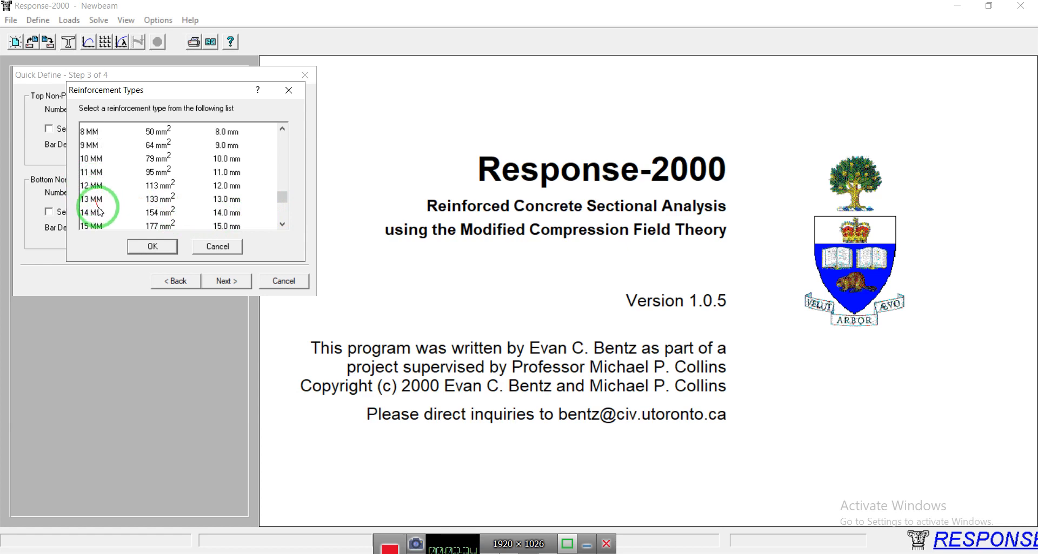
pyautogui.scroll(-1, 105, 210)
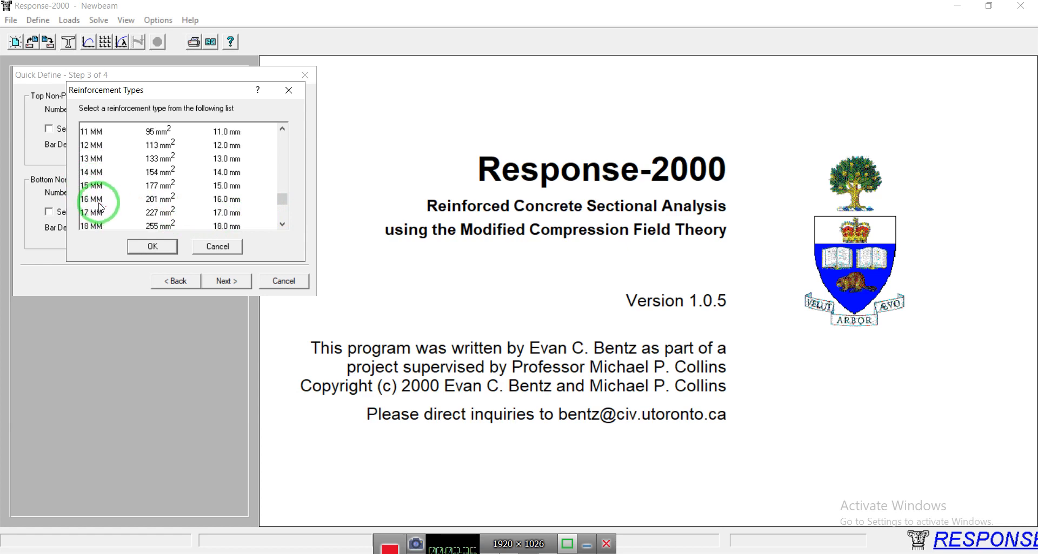
pyautogui.click(96, 199)
pyautogui.click(153, 247)
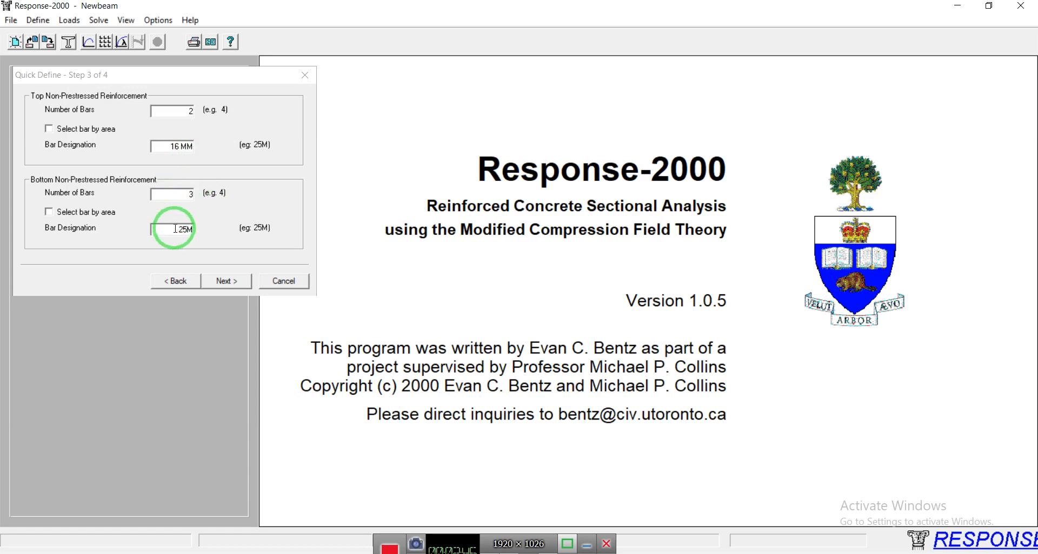
# Choose M16 as the bar designation for the bottom non-prestressed reinforcement and continue to the transverse steel settings
pyautogui.moveTo(175, 229); pyautogui.dragTo(222, 238)
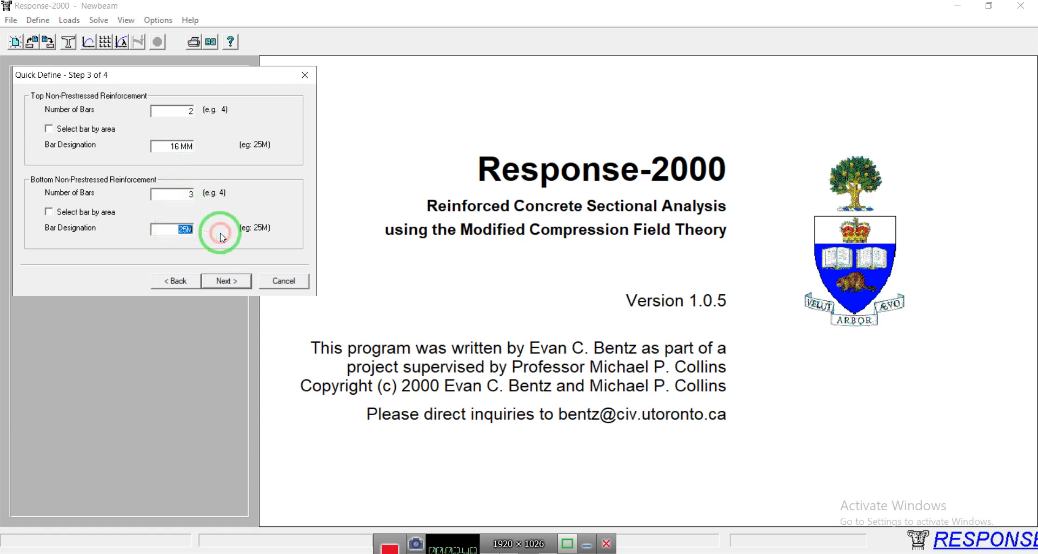
pyautogui.click(185, 195)
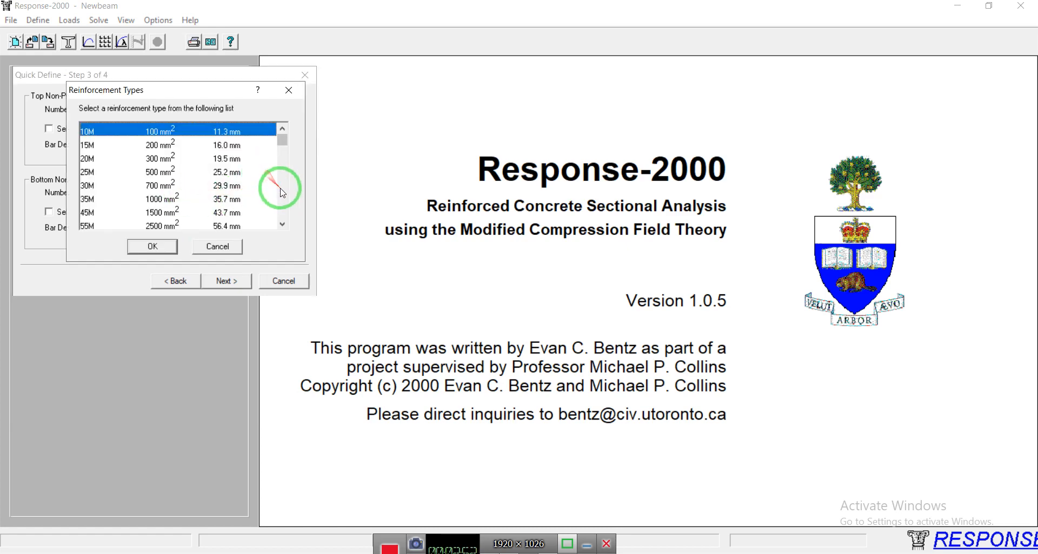
pyautogui.click(281, 182)
pyautogui.click(285, 156)
pyautogui.click(284, 157)
pyautogui.click(284, 156)
pyautogui.click(286, 156)
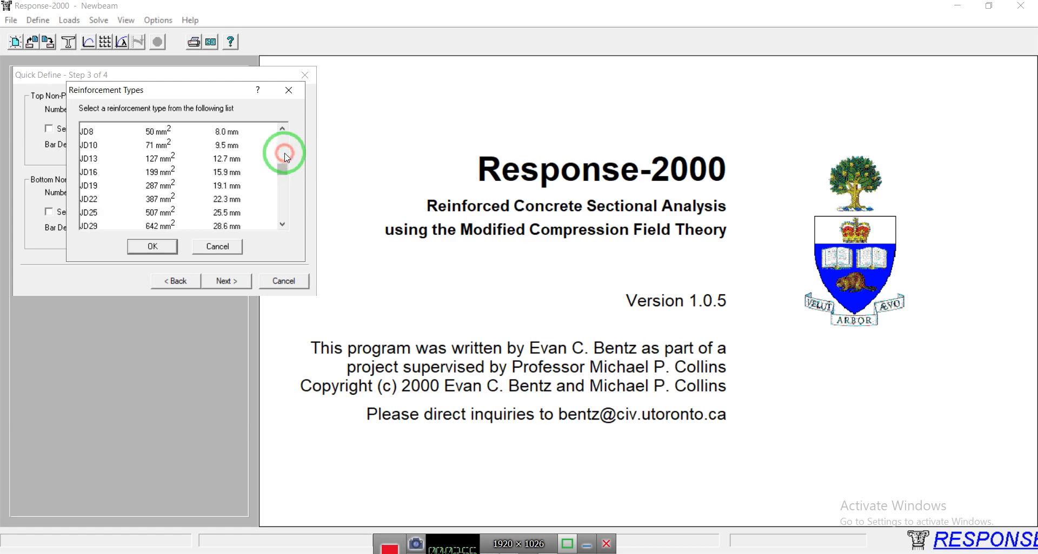
pyautogui.click(286, 156)
pyautogui.click(285, 154)
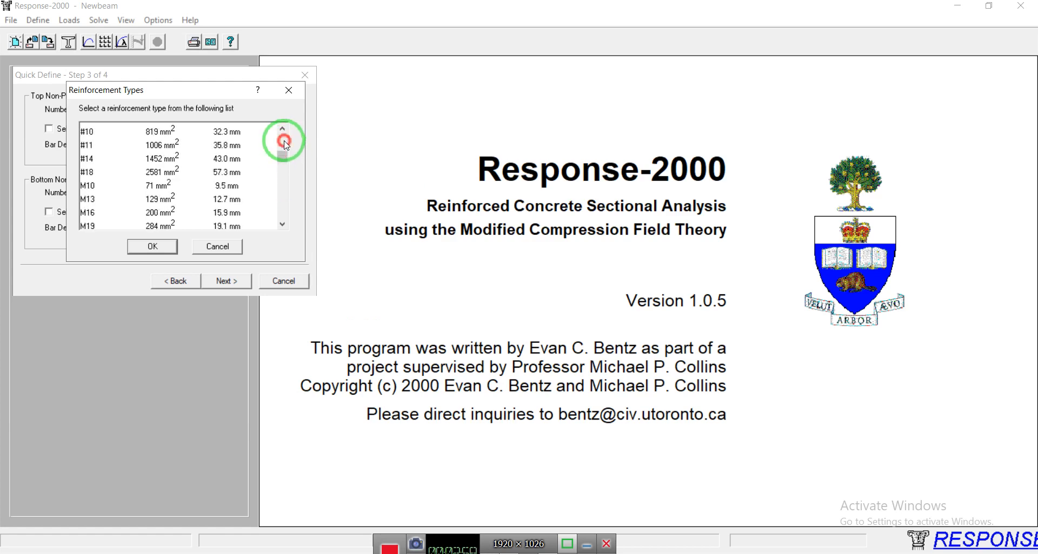
pyautogui.click(100, 215)
pyautogui.click(153, 246)
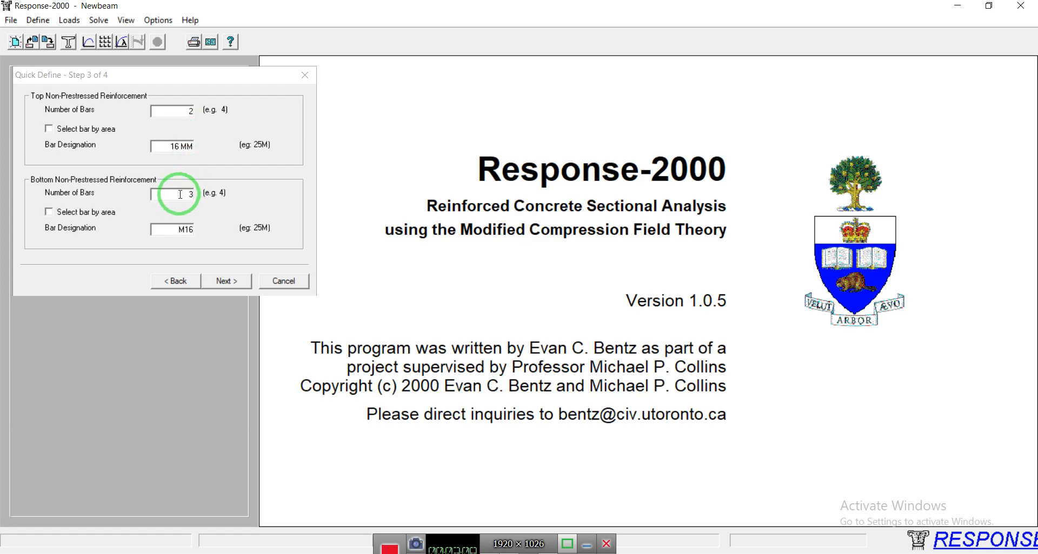
pyautogui.click(225, 281)
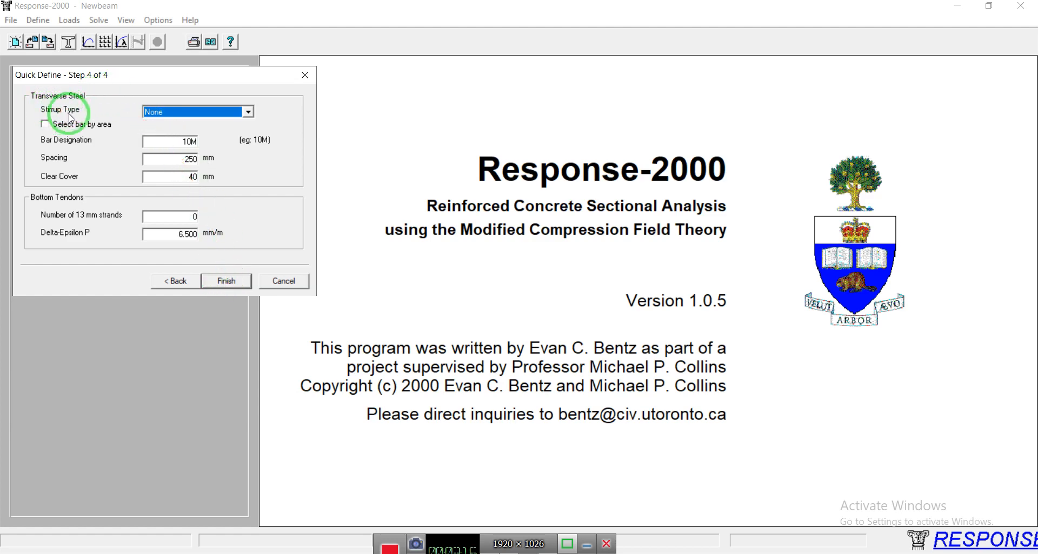
# Use closed stirrups for the transverse steel with a 25 mm clear cover, and finish the section definition
pyautogui.click(247, 112)
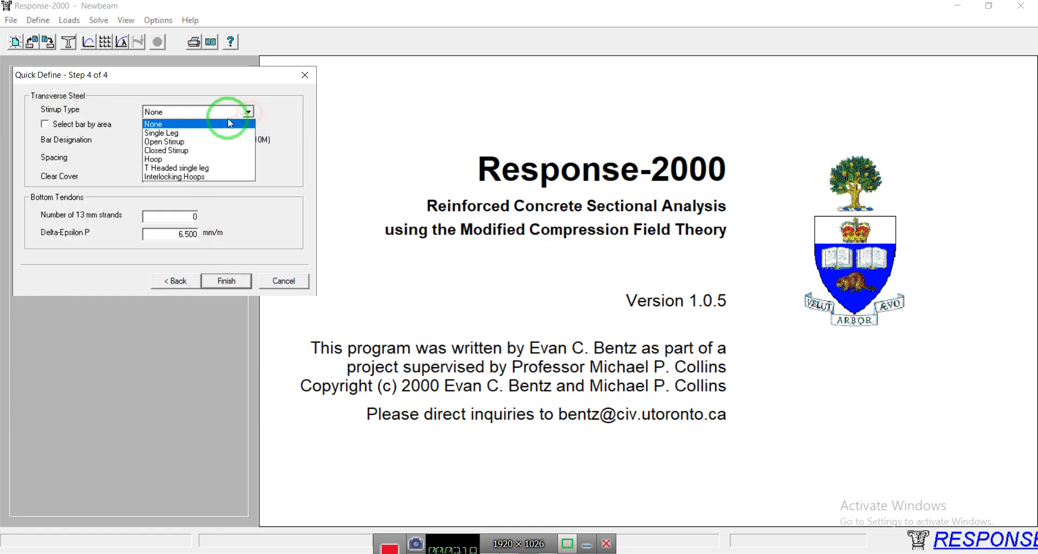
pyautogui.click(182, 151)
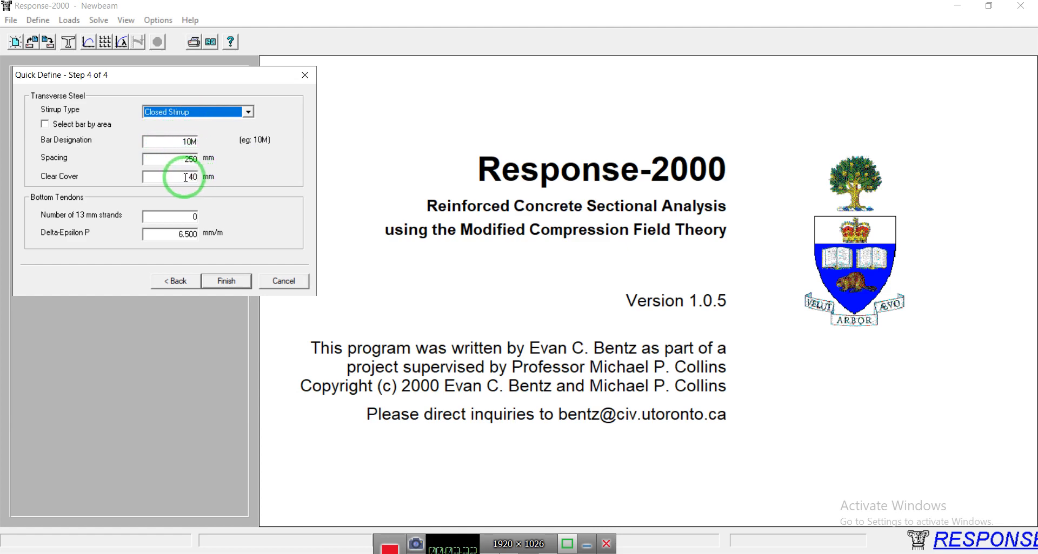
pyautogui.click(213, 181)
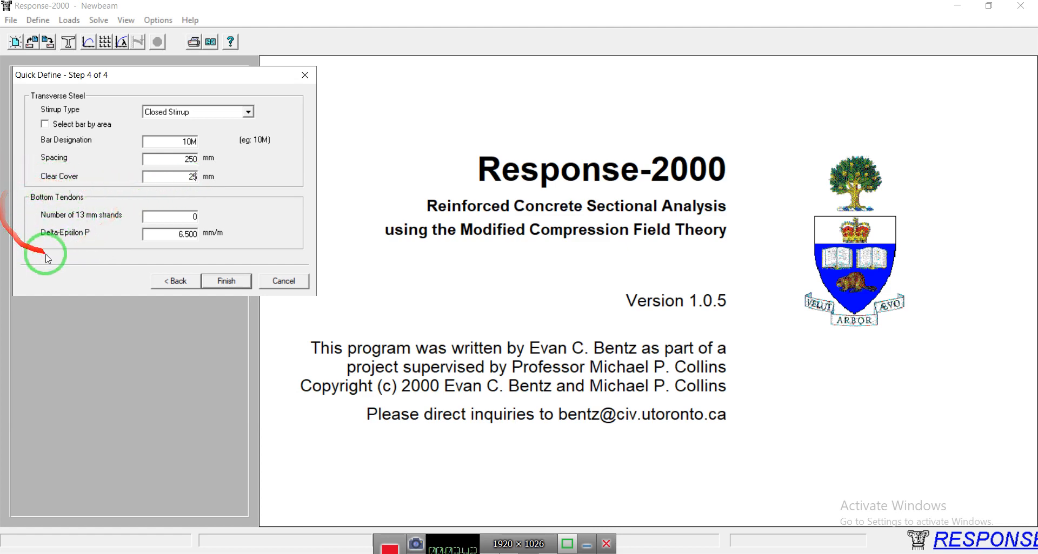
pyautogui.click(226, 281)
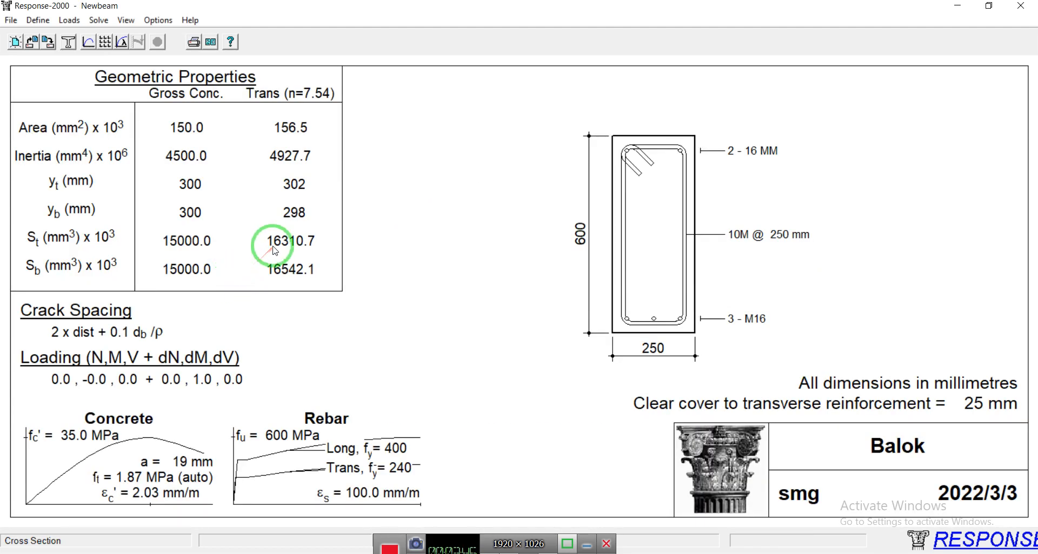
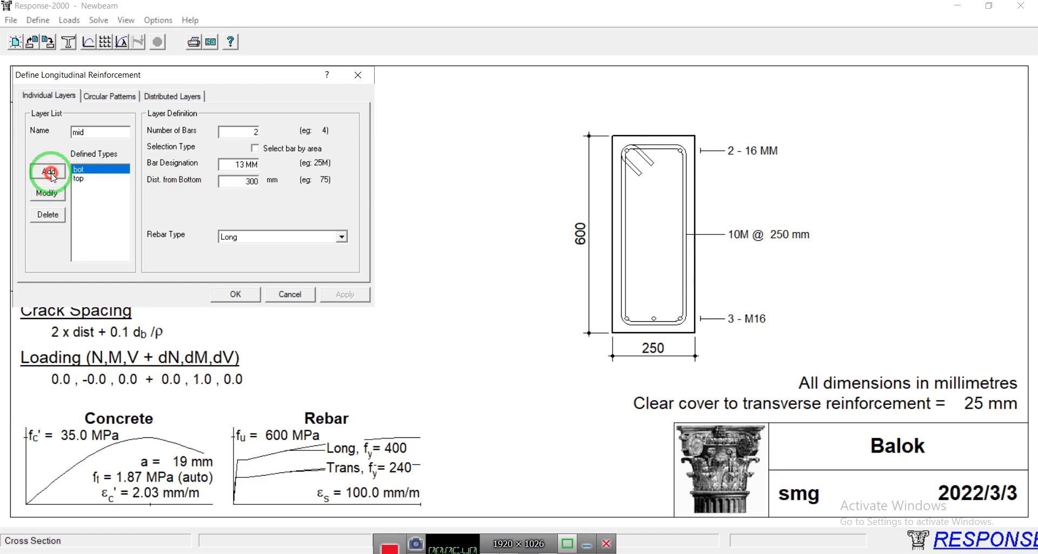
# Add a longitudinal layer named mid with two 13 MM bars 300 mm from the bottom, and run the Sectional Response analysis
pyautogui.click(245, 295)
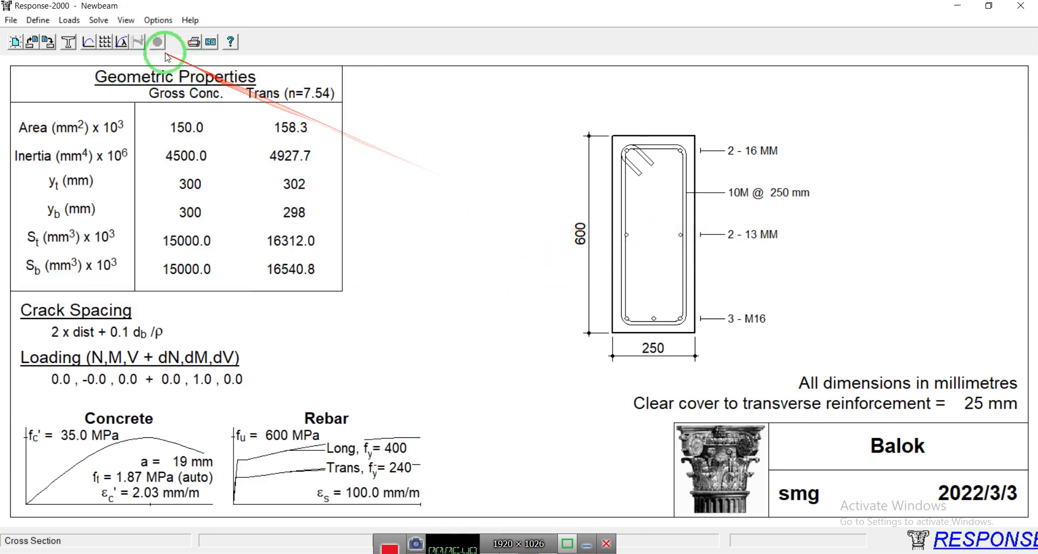
pyautogui.click(100, 21)
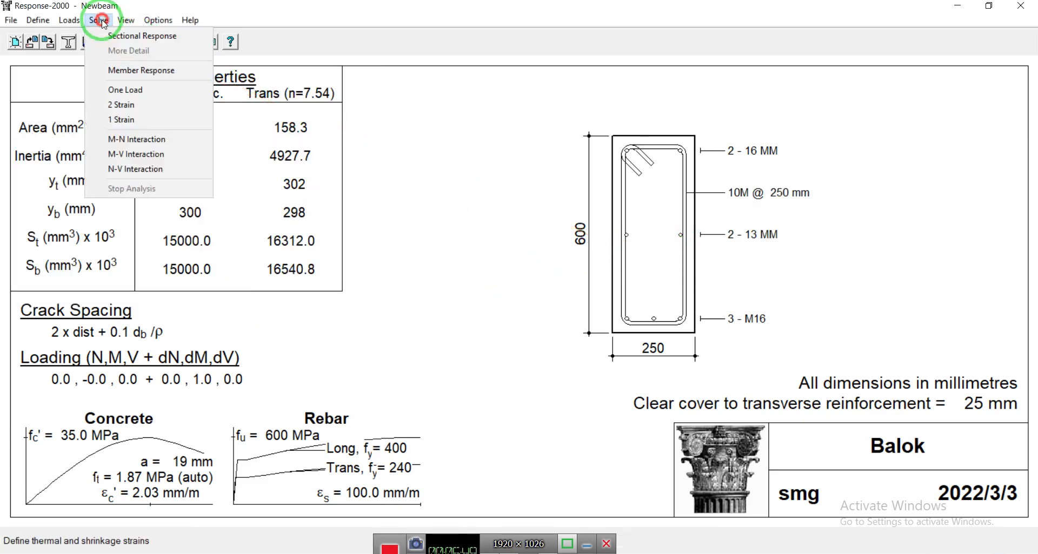
pyautogui.click(120, 41)
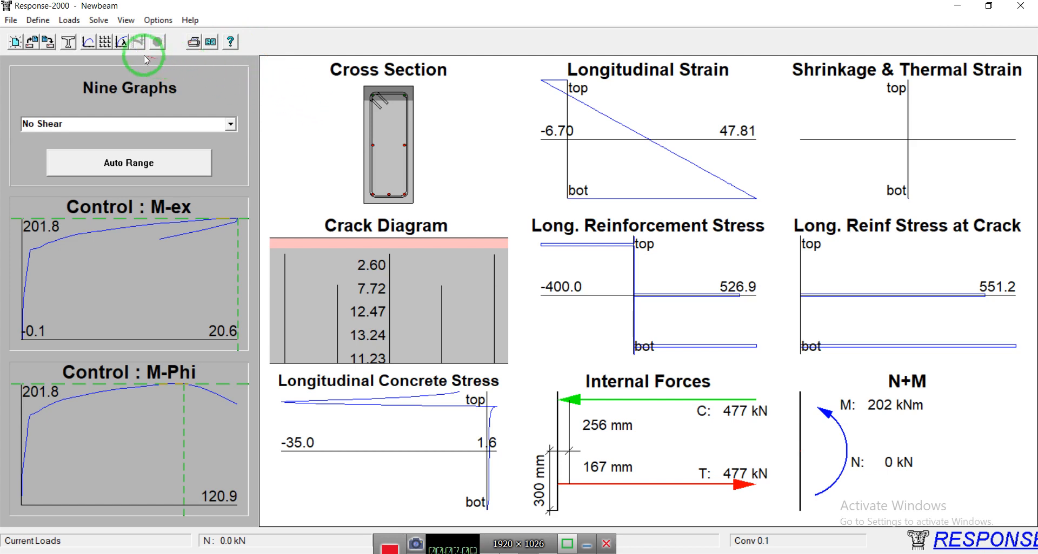
pyautogui.click(36, 20)
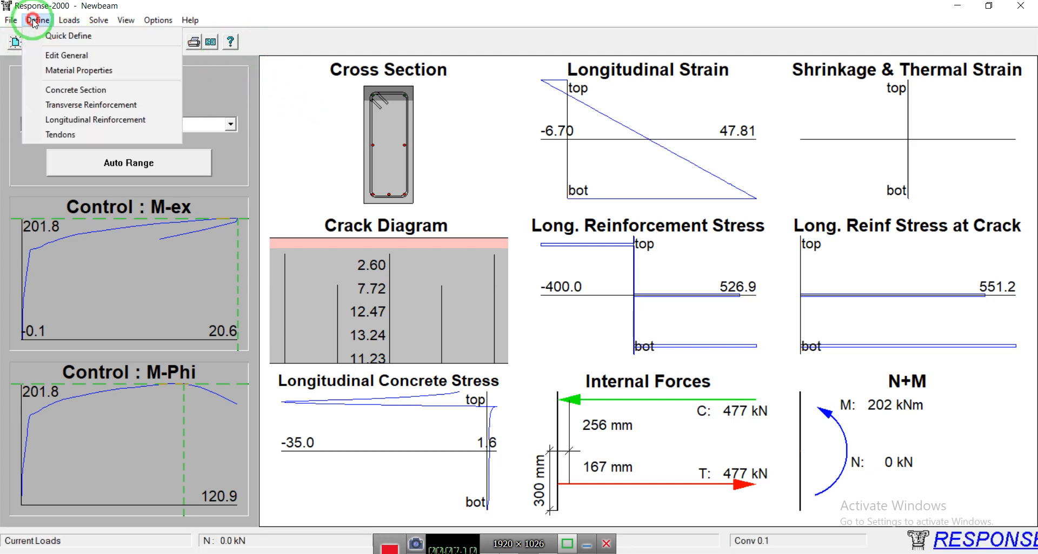
pyautogui.click(62, 36)
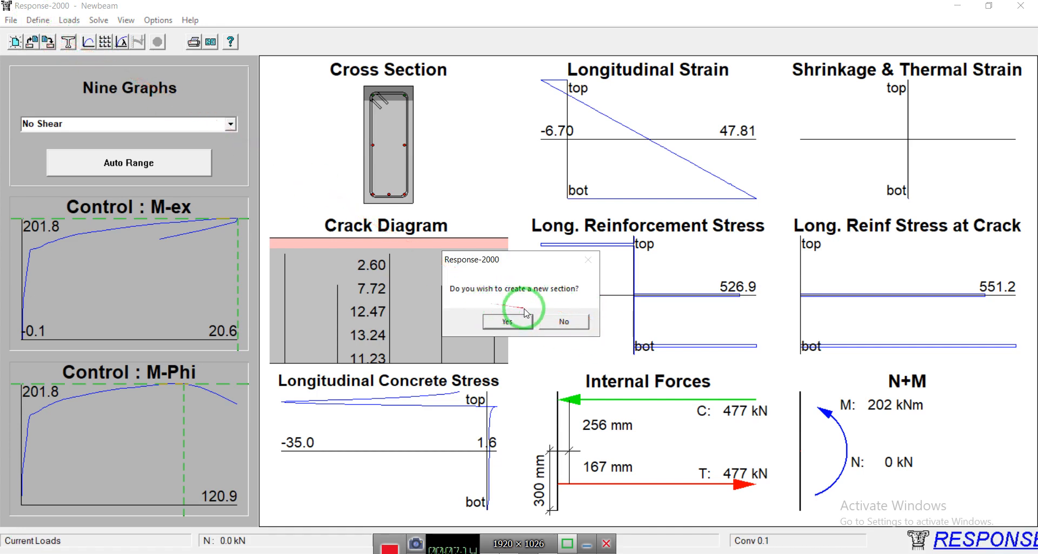
pyautogui.click(567, 324)
pyautogui.click(616, 324)
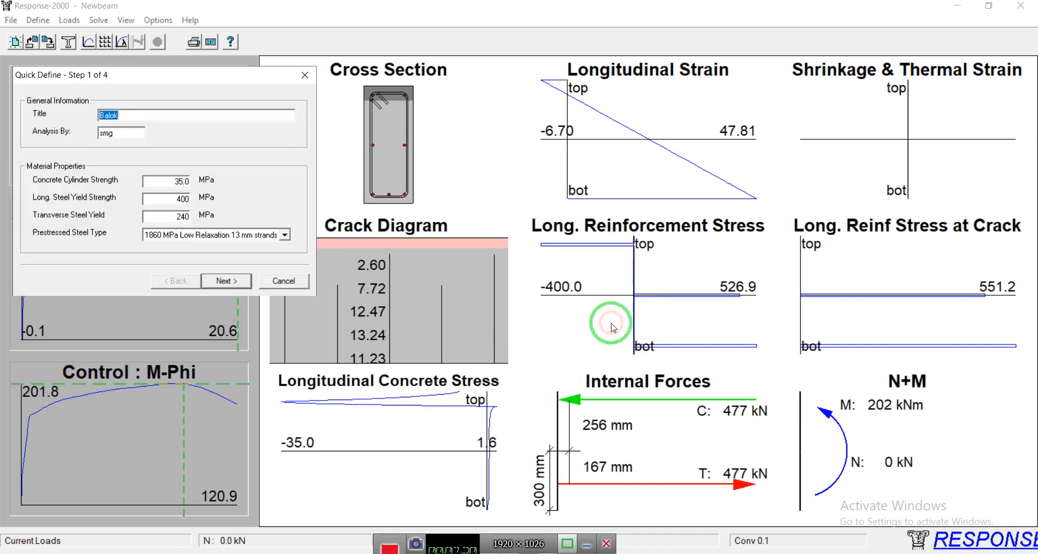
pyautogui.click(292, 281)
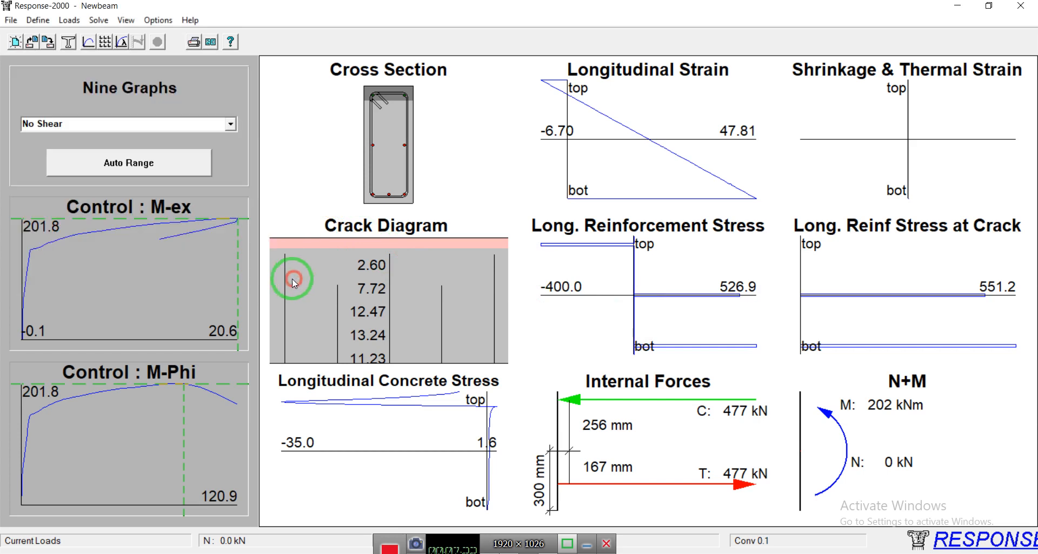
# Start a new section document and discard the changes to the current beam
pyautogui.click(13, 22)
pyautogui.click(26, 35)
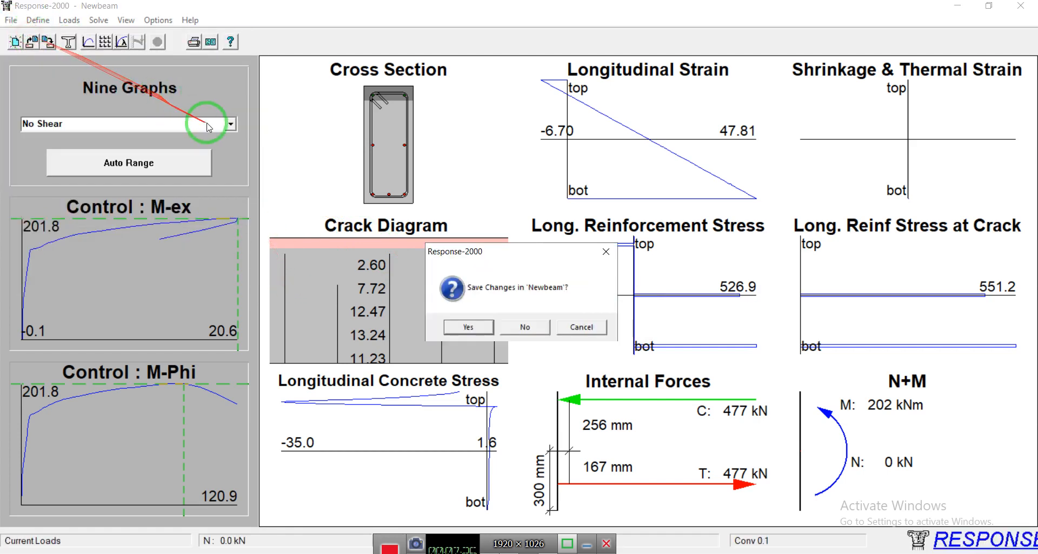
pyautogui.click(524, 331)
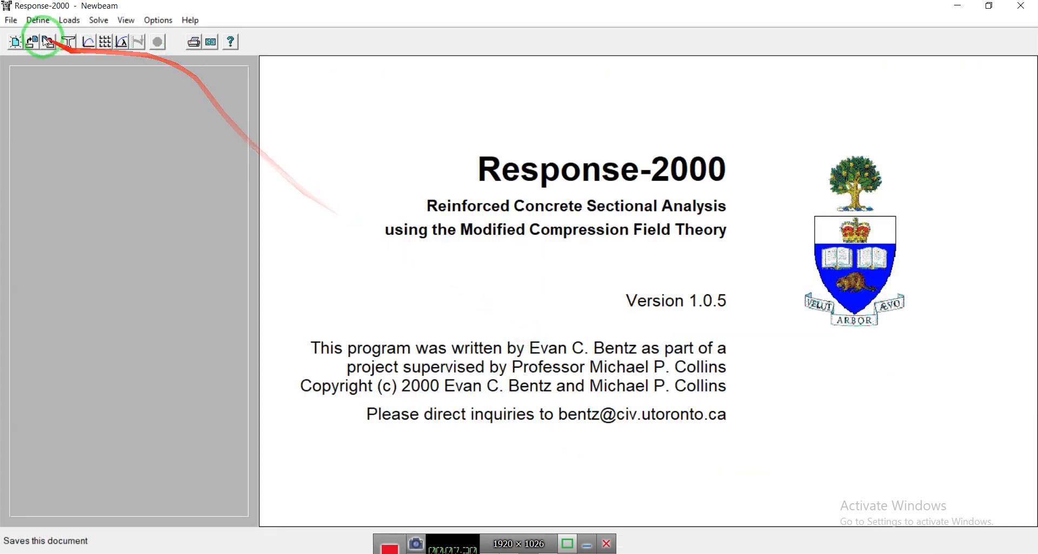
# Begin a Quick Define titled pelat, enter the analyst's initials, and keep the 35 MPa concrete and 400 MPa steel strengths
pyautogui.click(33, 21)
pyautogui.click(59, 35)
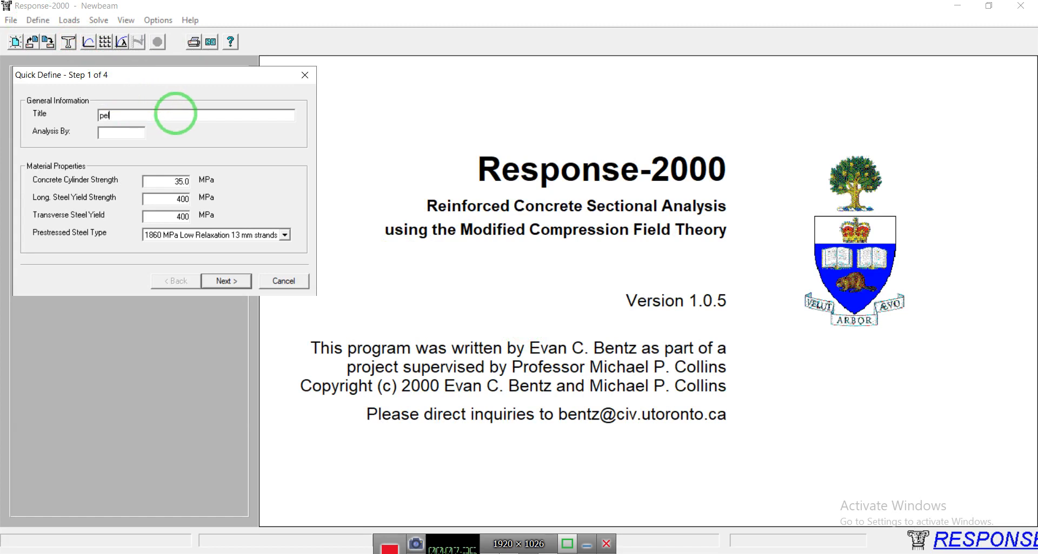
pyautogui.click(130, 135)
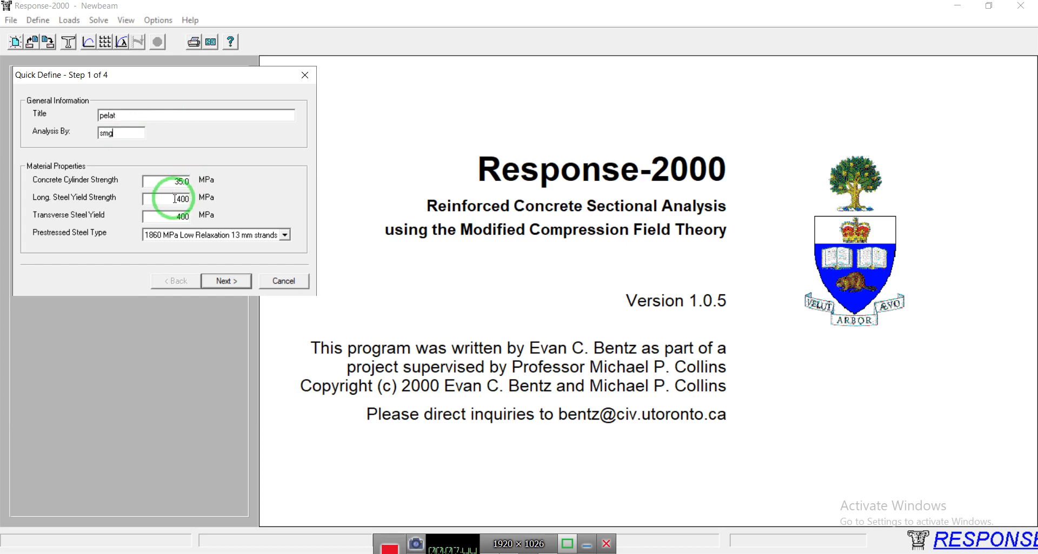
pyautogui.moveTo(172, 201); pyautogui.dragTo(216, 206)
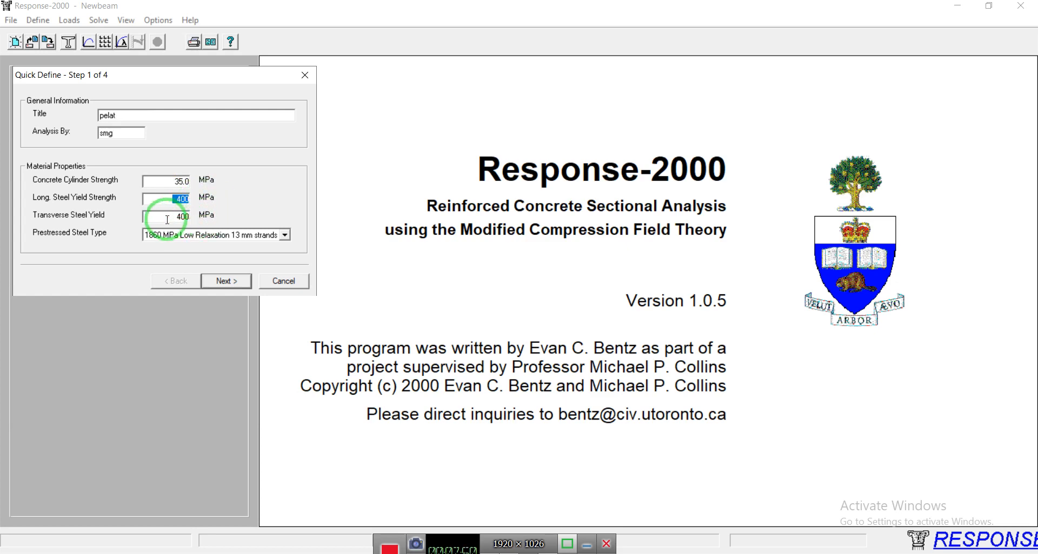
pyautogui.click(224, 281)
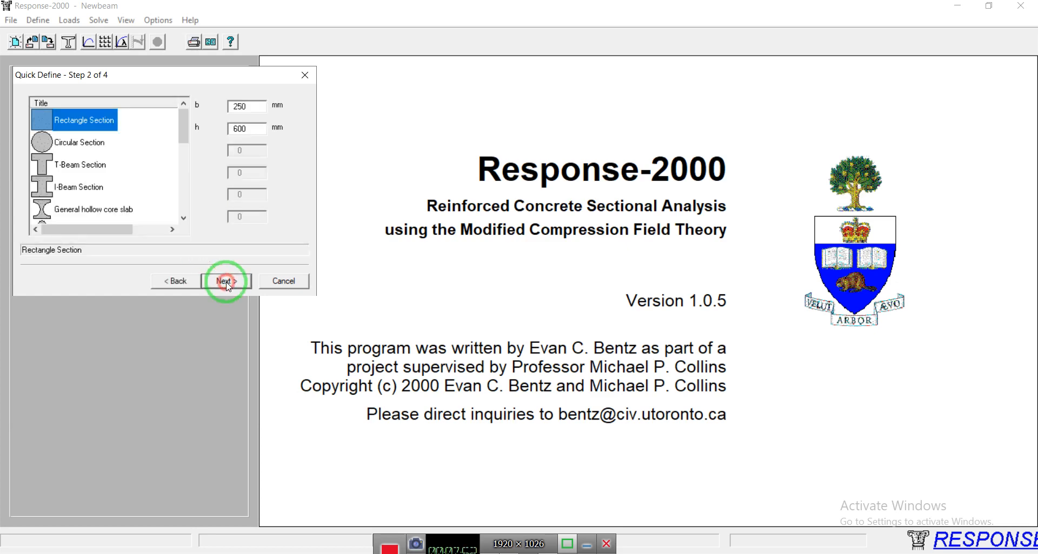
# Define a rectangle section 1000 mm wide and 120 mm high, and continue to the reinforcement settings
pyautogui.doubleClick(254, 106)
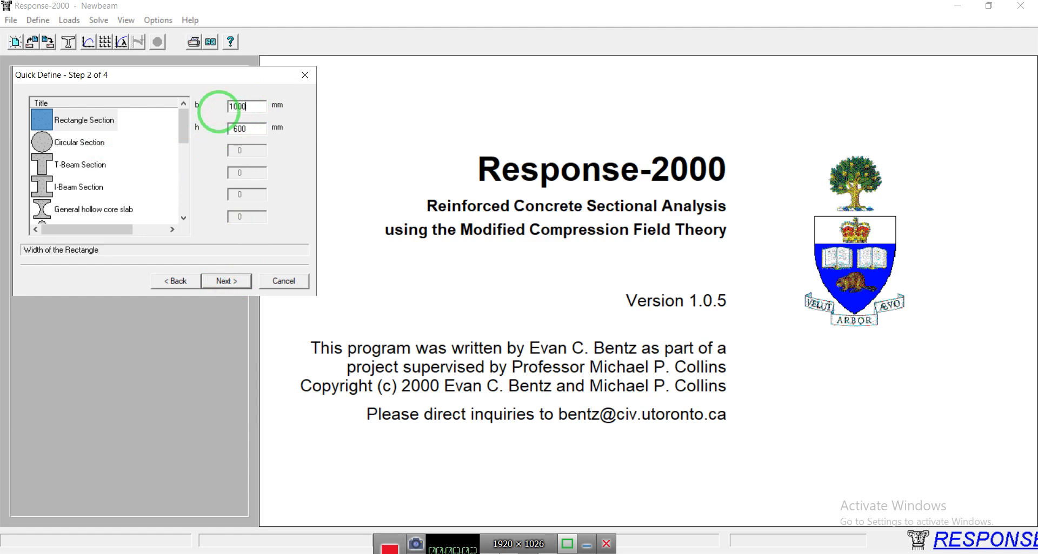
pyautogui.doubleClick(217, 128)
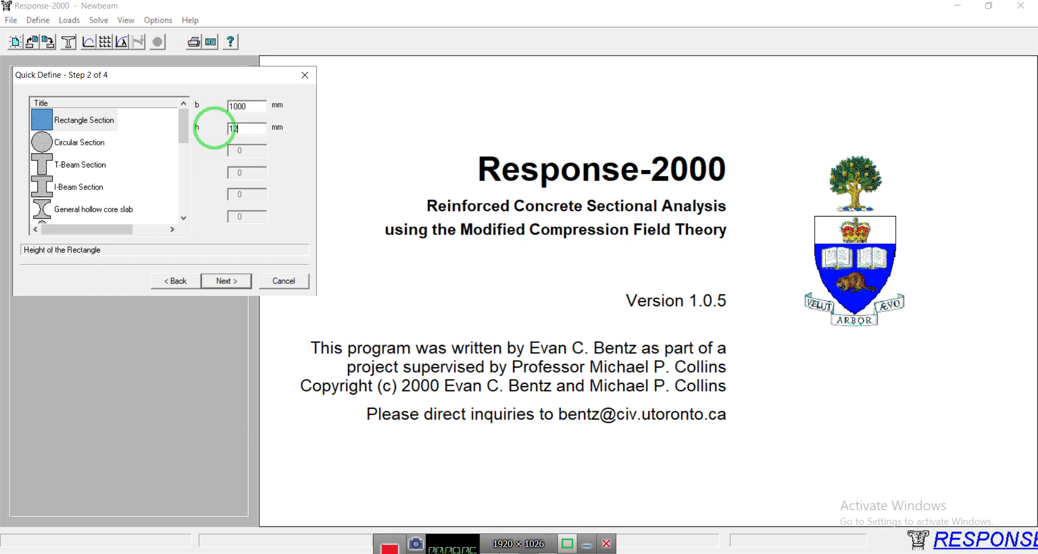
pyautogui.click(227, 280)
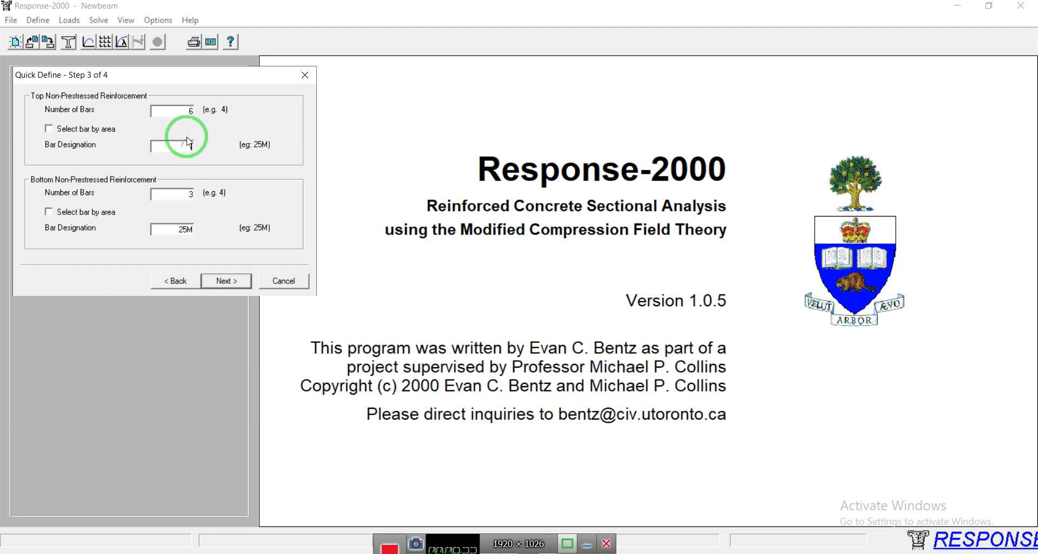
# Set the top non-prestressed reinforcement to 6 bars with the 13 MM designation from the reinforcement types list
pyautogui.click(181, 109)
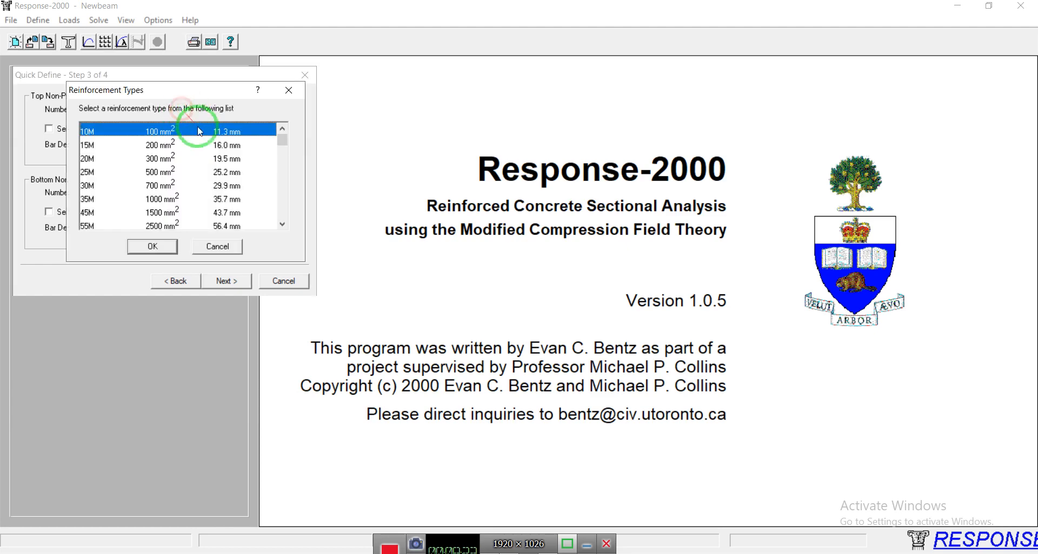
pyautogui.click(281, 197)
pyautogui.click(281, 198)
pyautogui.scroll(-2, 139, 200)
pyautogui.click(98, 160)
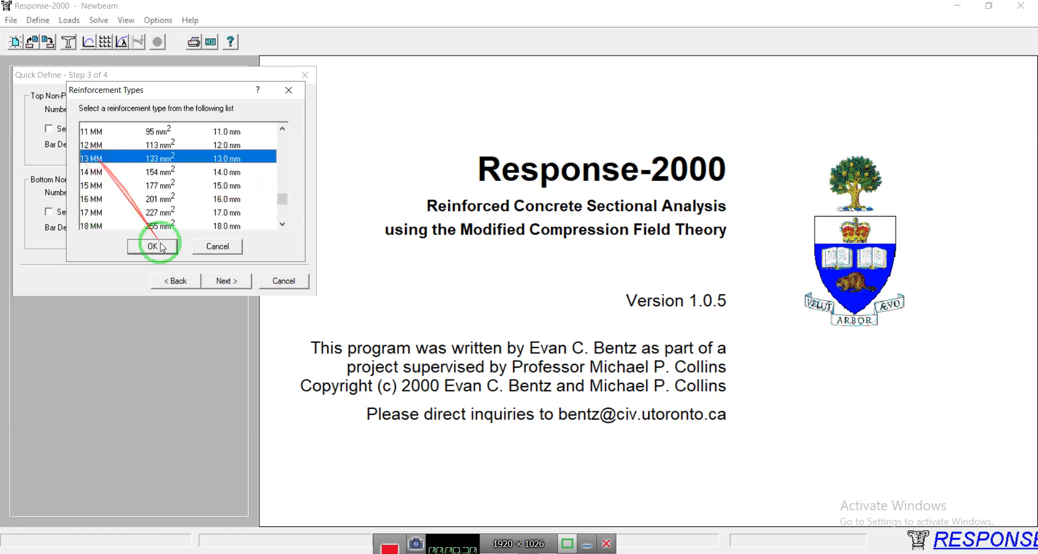
pyautogui.click(152, 247)
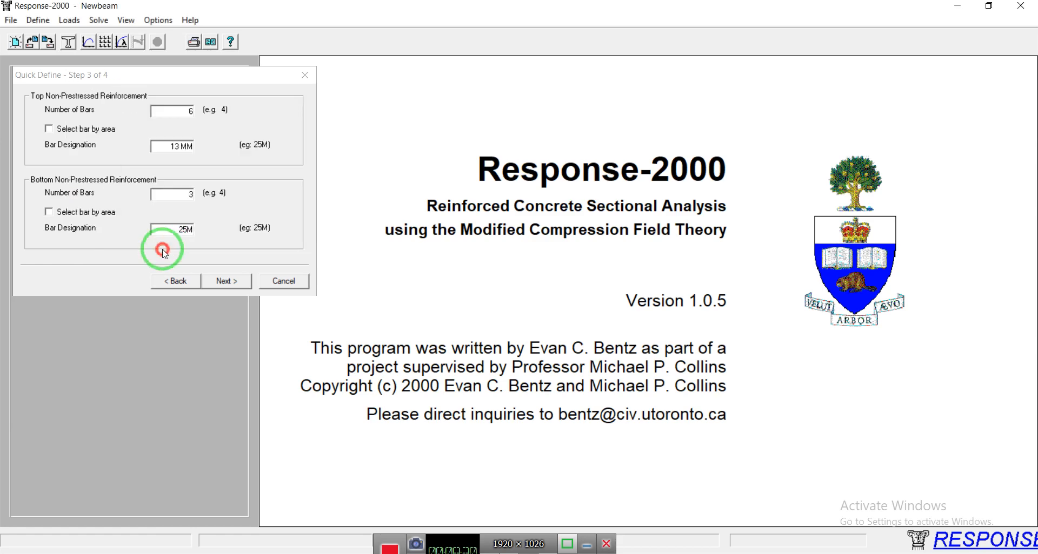
# Set the bottom non-prestressed reinforcement to 8 bars of 13 MM, and finish the section definition with stirrup type None
pyautogui.doubleClick(183, 194)
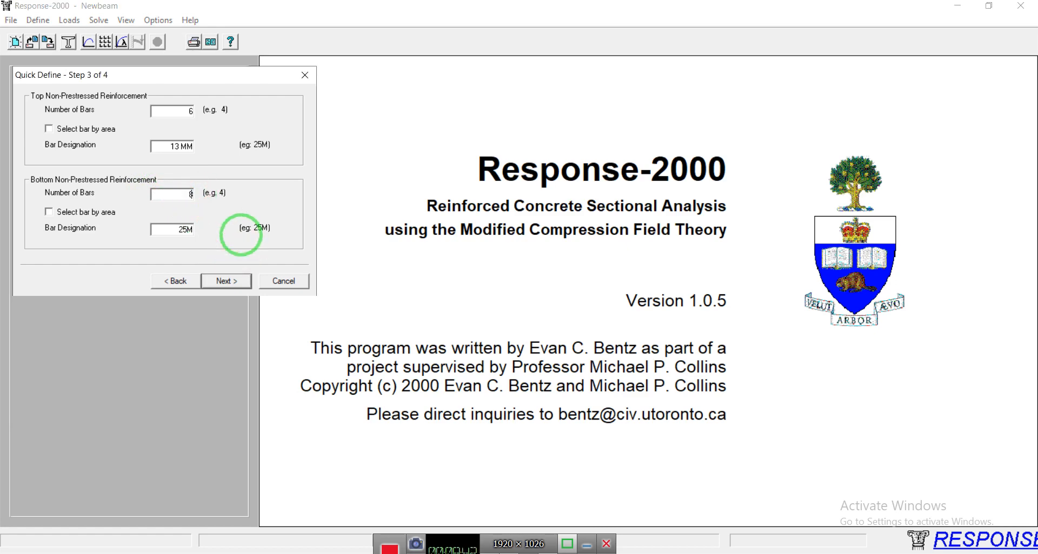
pyautogui.moveTo(177, 230); pyautogui.dragTo(215, 232)
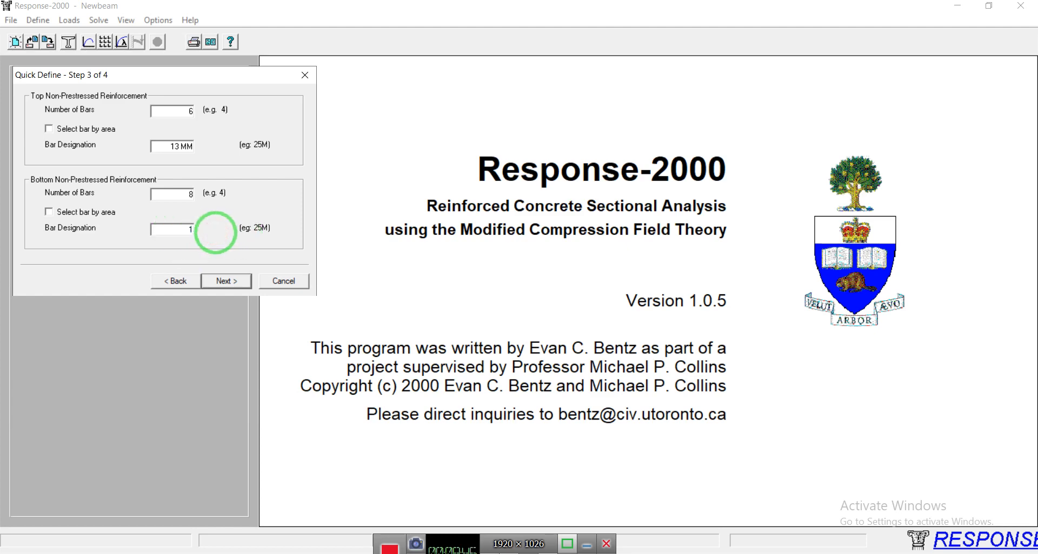
pyautogui.click(174, 197)
pyautogui.moveTo(282, 140); pyautogui.dragTo(281, 215)
pyautogui.click(280, 166)
pyautogui.click(280, 166)
pyautogui.click(280, 166)
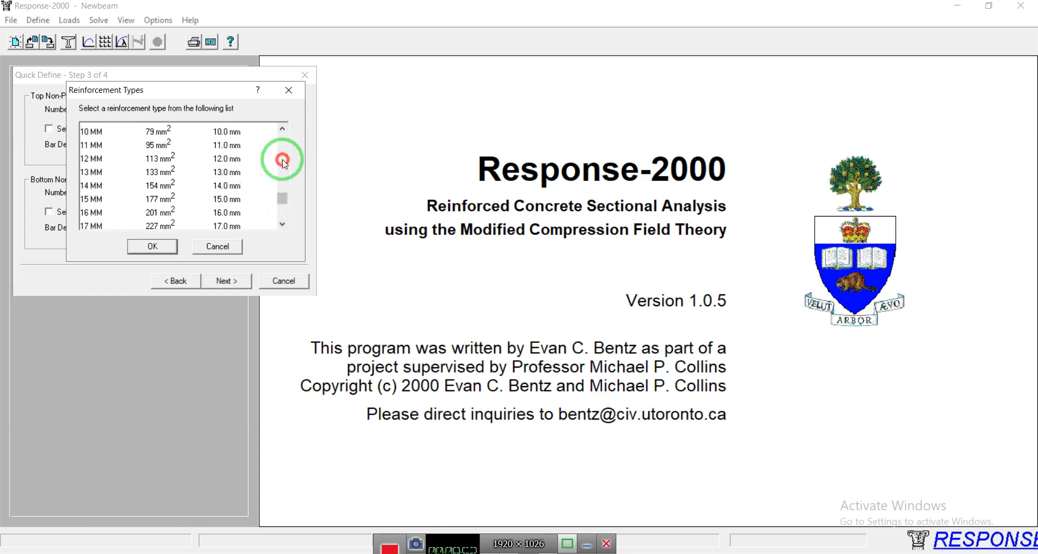
pyautogui.click(98, 172)
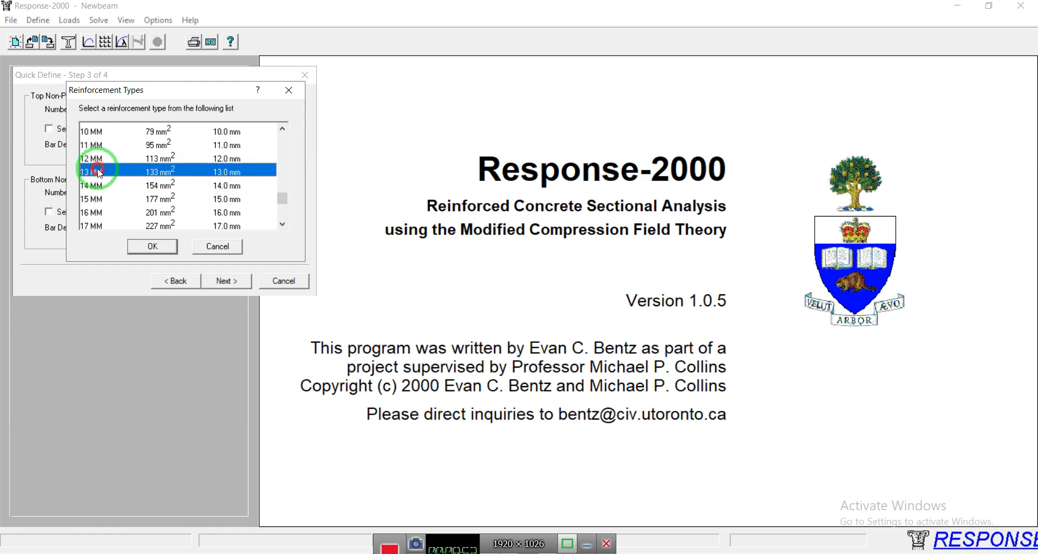
pyautogui.click(144, 244)
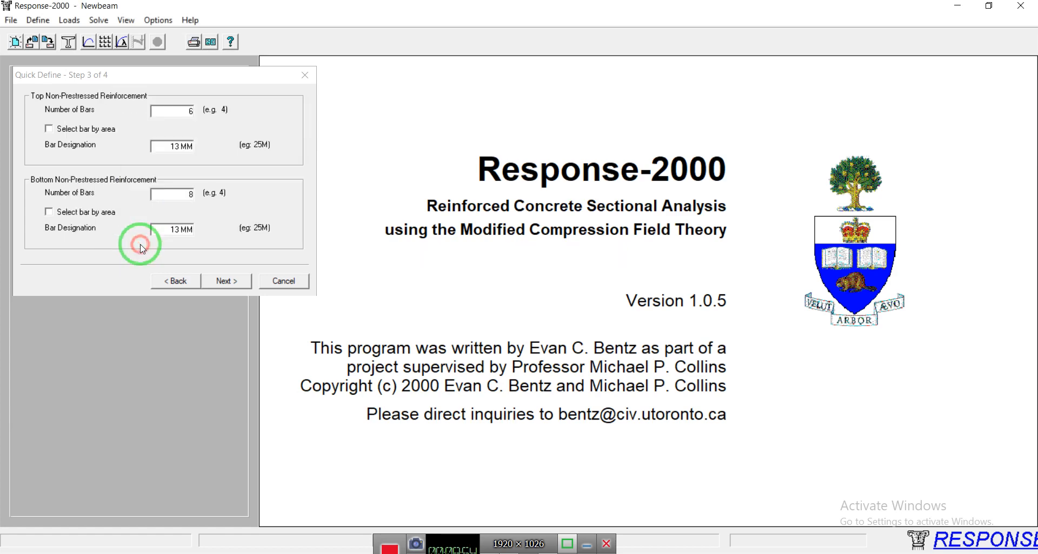
pyautogui.click(226, 281)
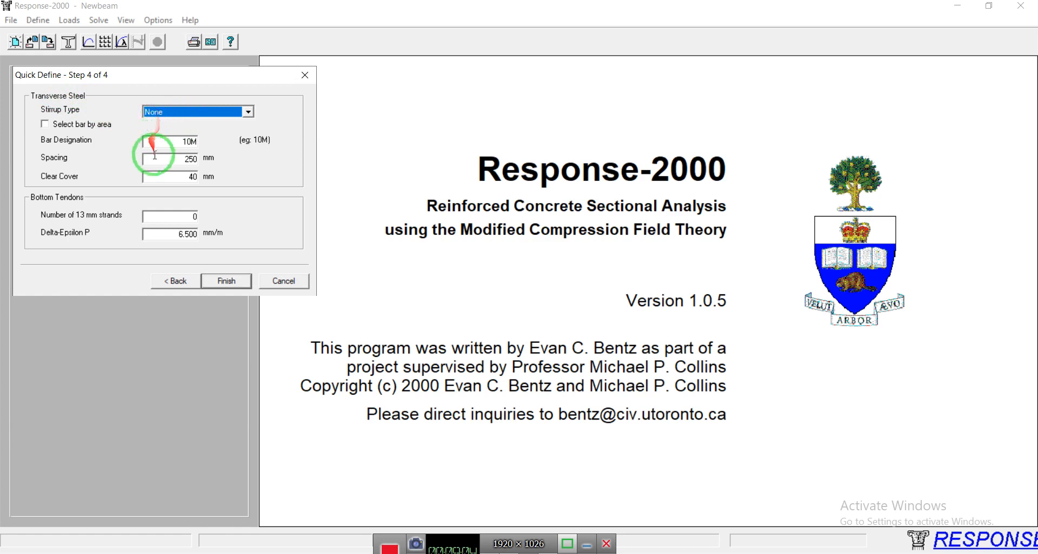
pyautogui.click(236, 281)
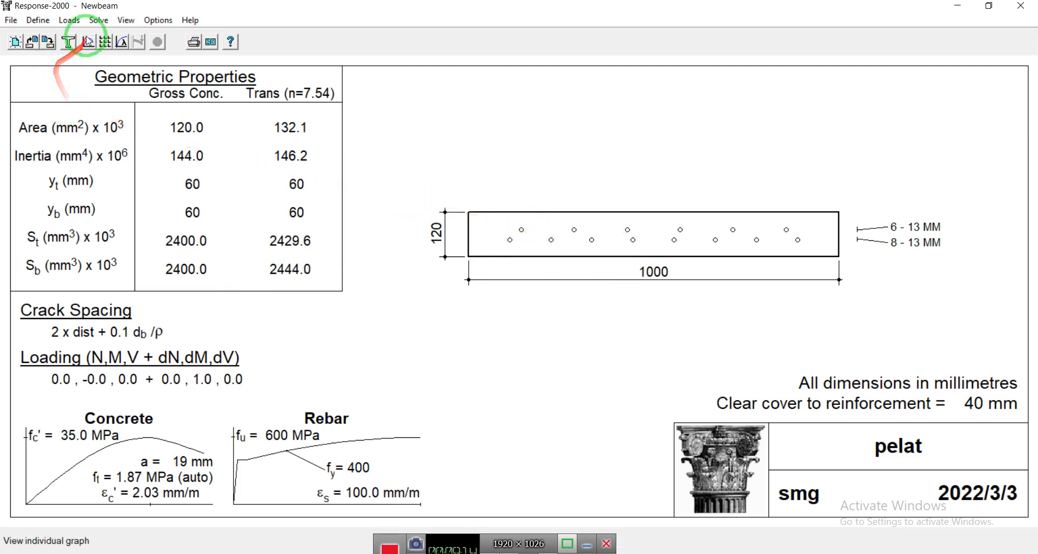
# Modify the bot longitudinal reinforcement layer so its distance from the bottom is 25 mm
pyautogui.click(38, 20)
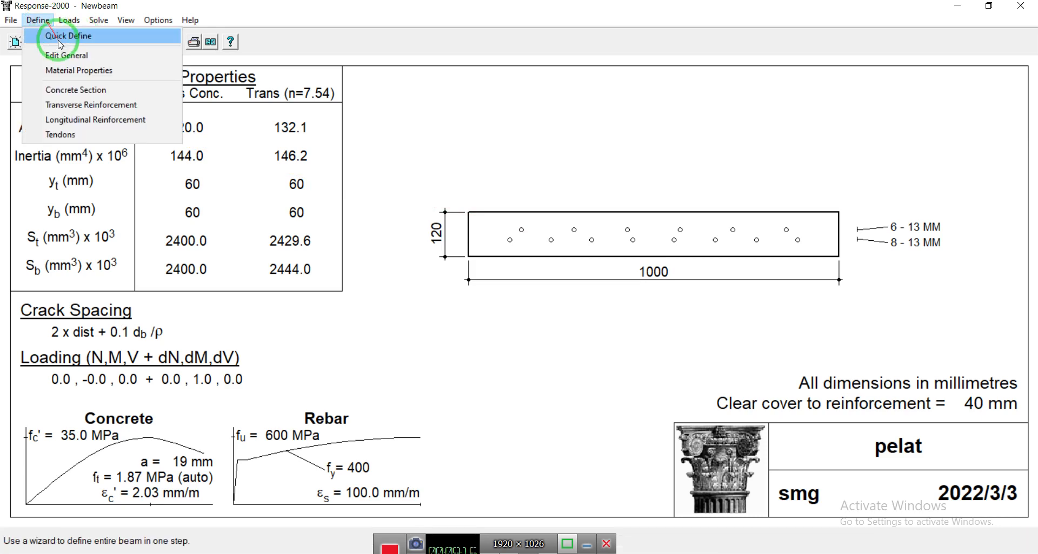
pyautogui.click(75, 119)
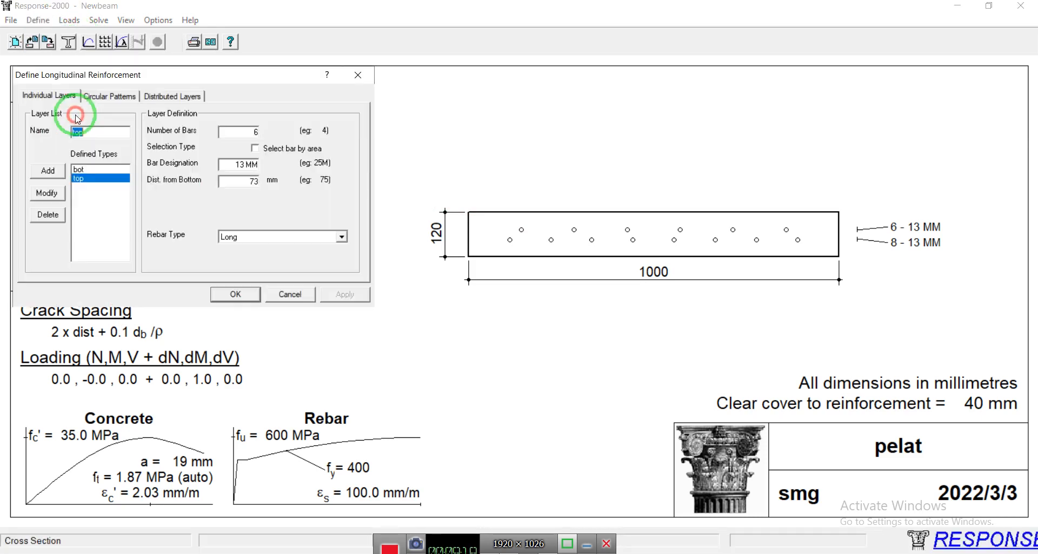
pyautogui.click(96, 170)
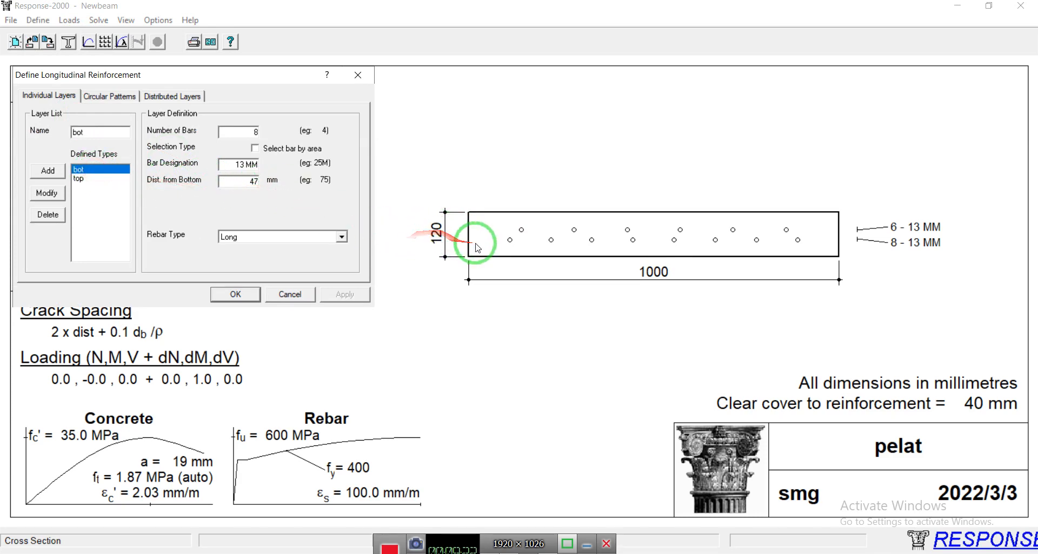
pyautogui.doubleClick(253, 181)
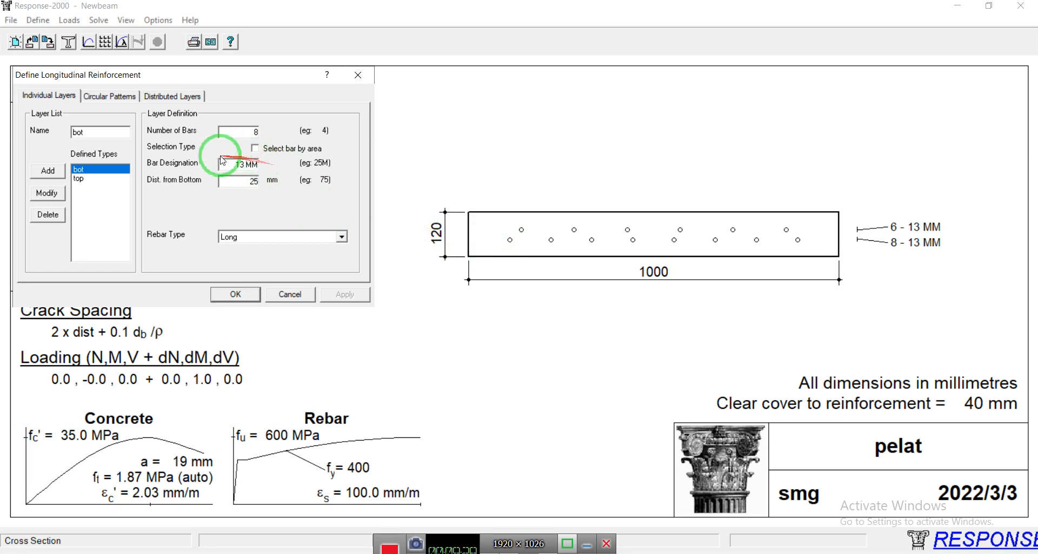
pyautogui.click(54, 195)
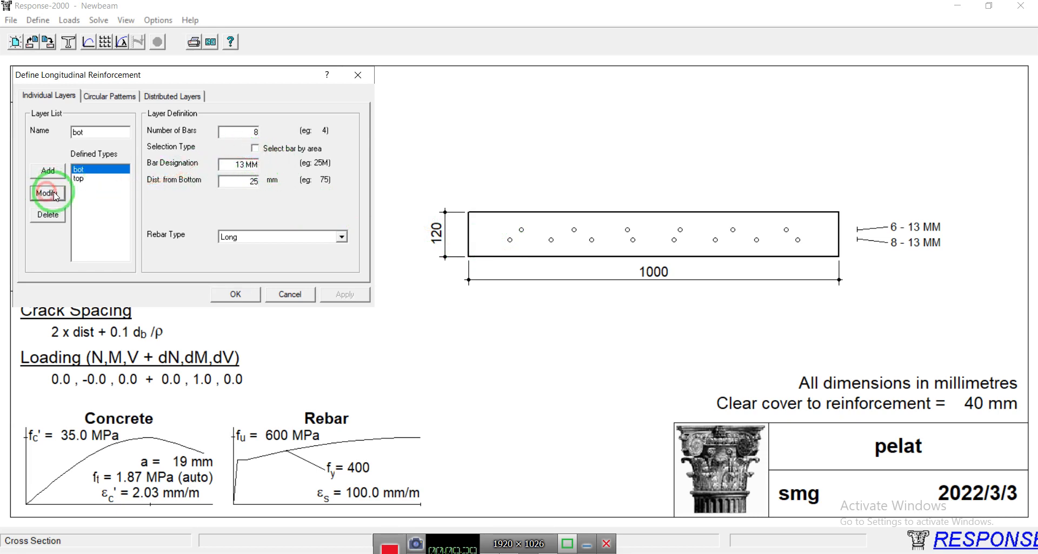
# Modify the top longitudinal layer to a distance of 95 mm from the bottom, and apply the reinforcement changes
pyautogui.click(82, 179)
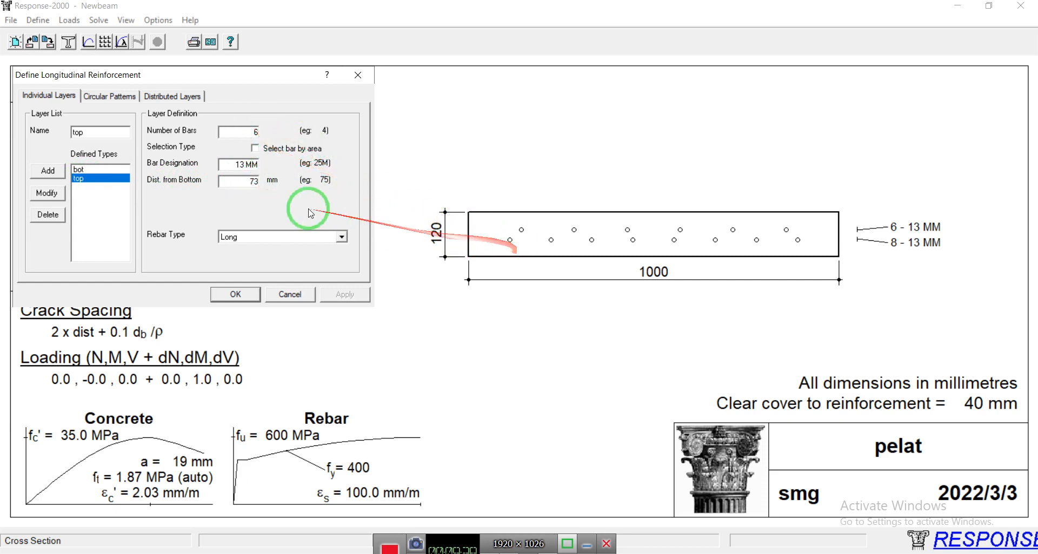
pyautogui.doubleClick(246, 182)
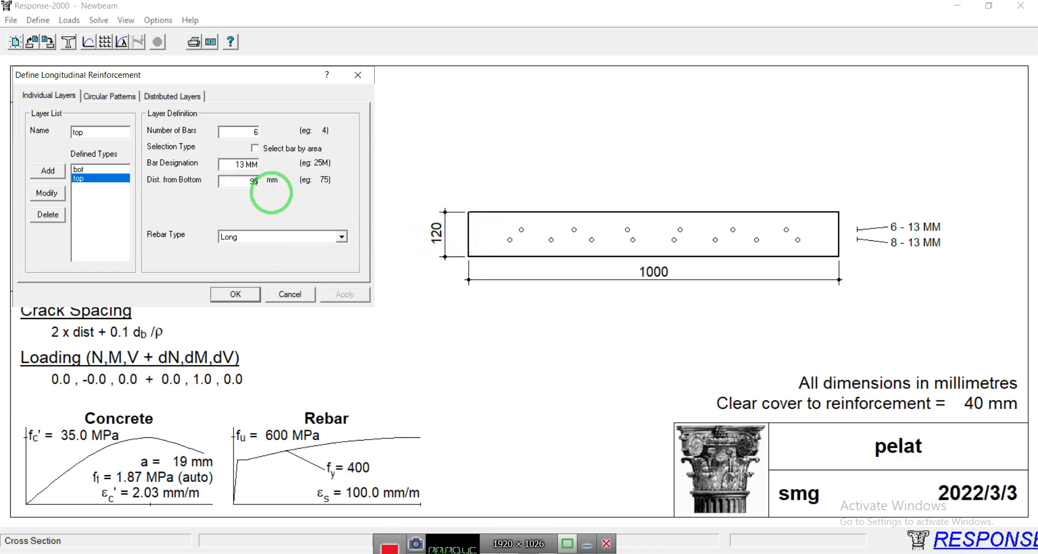
pyautogui.click(47, 193)
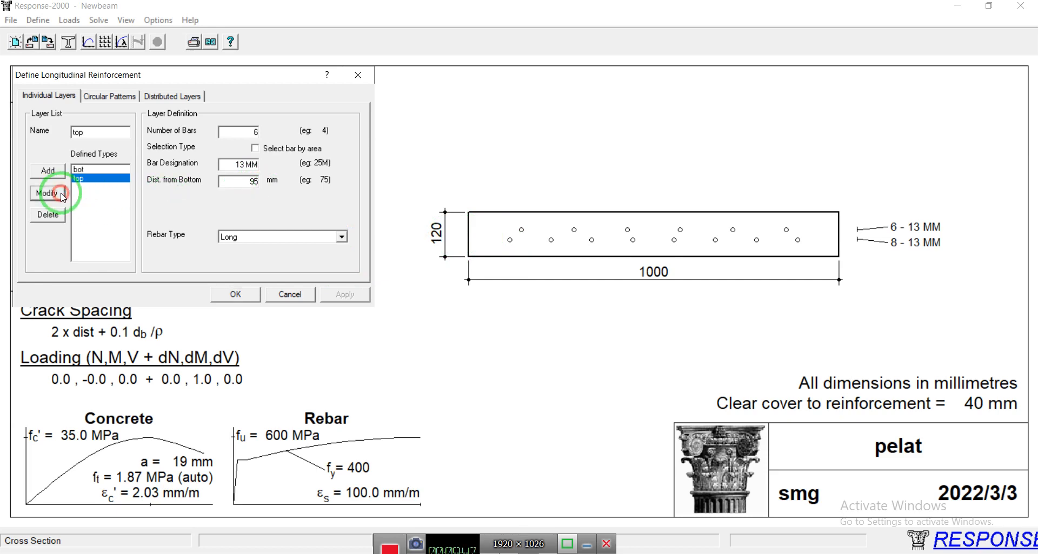
pyautogui.click(236, 294)
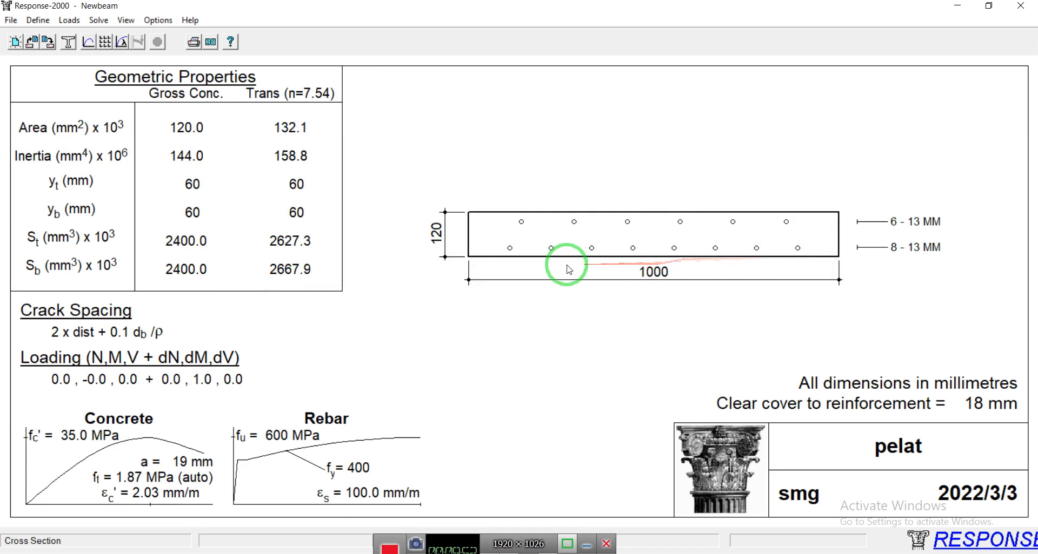
# Bring up the available analysis types for solving the slab section
pyautogui.click(100, 20)
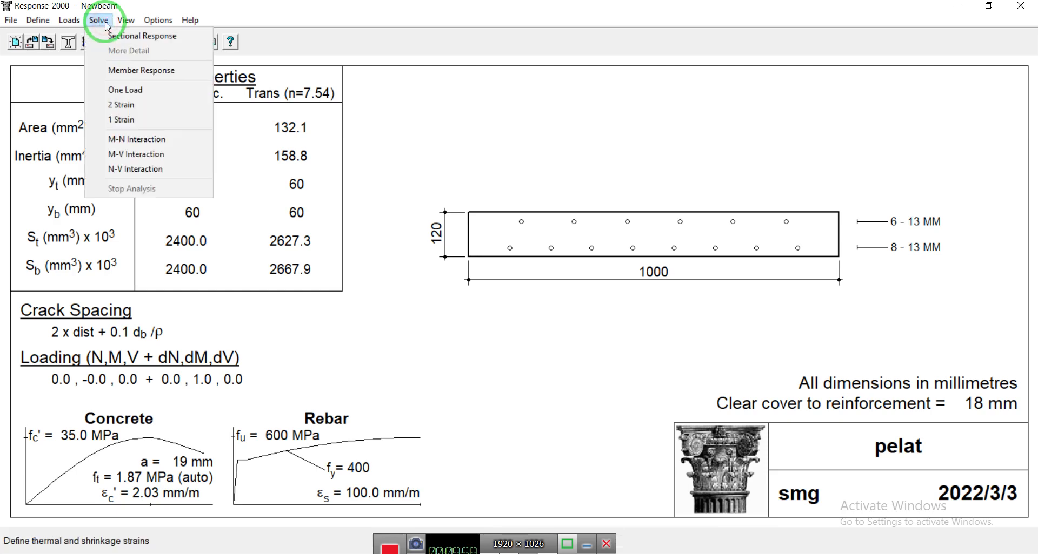